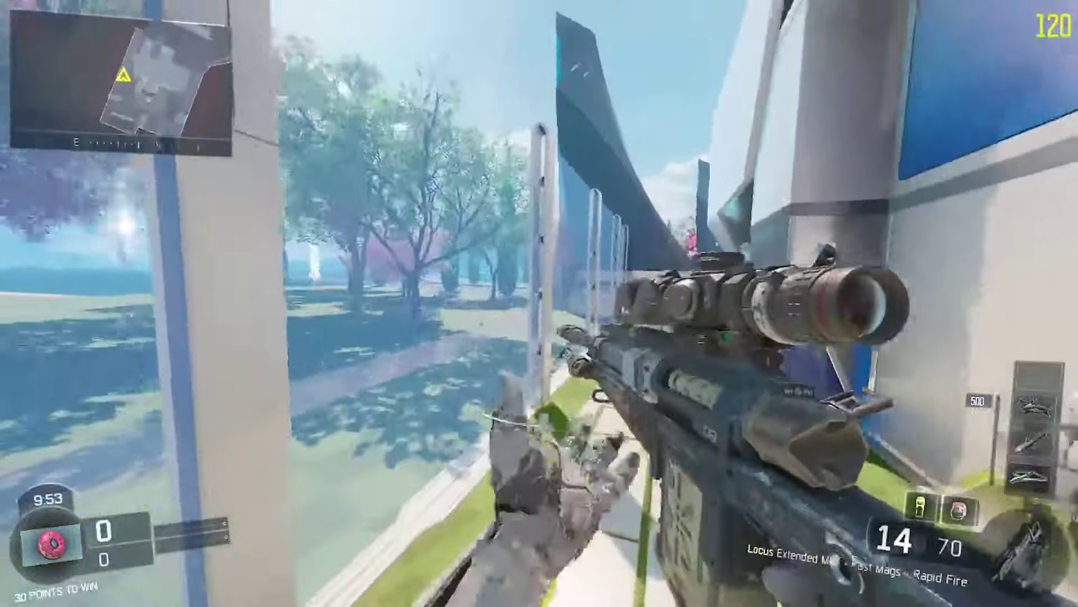
pyautogui.press('w')
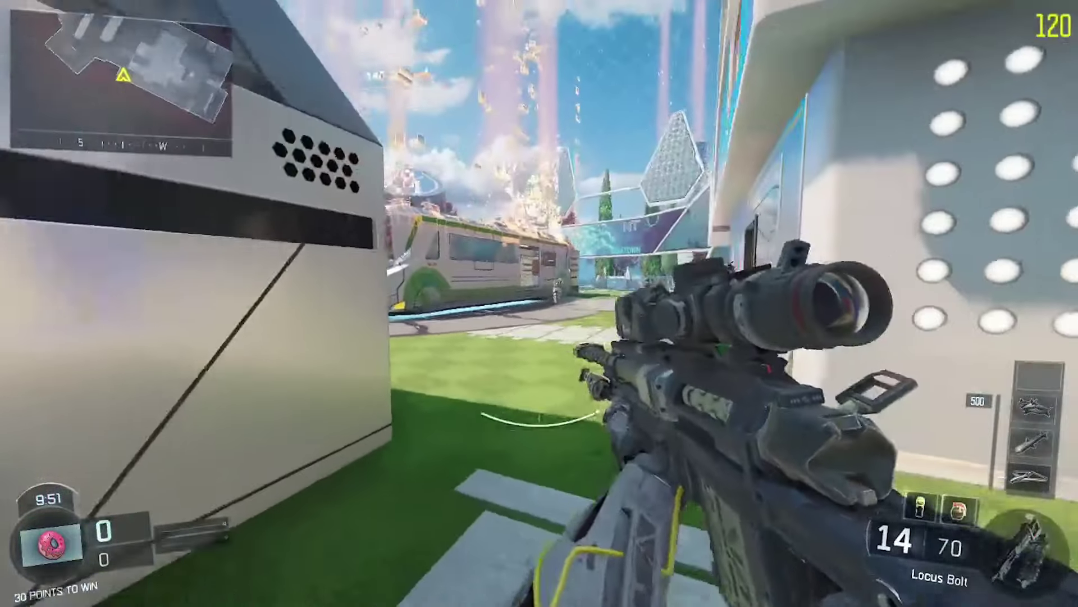
pyautogui.rightClick(539, 303)
pyautogui.click(539, 303)
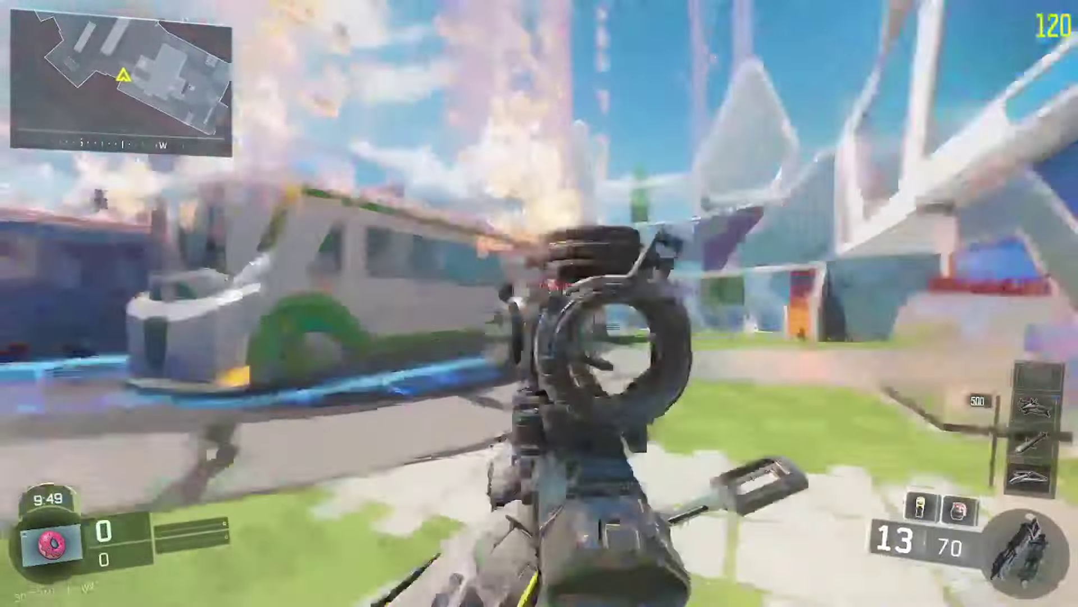
pyautogui.click(540, 303)
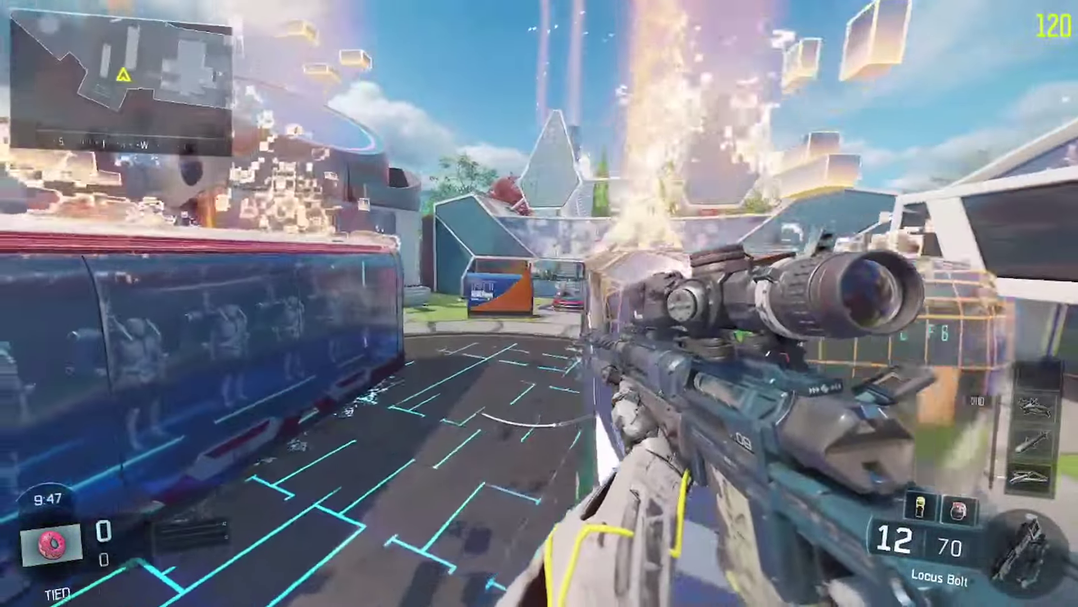
pyautogui.press('w')
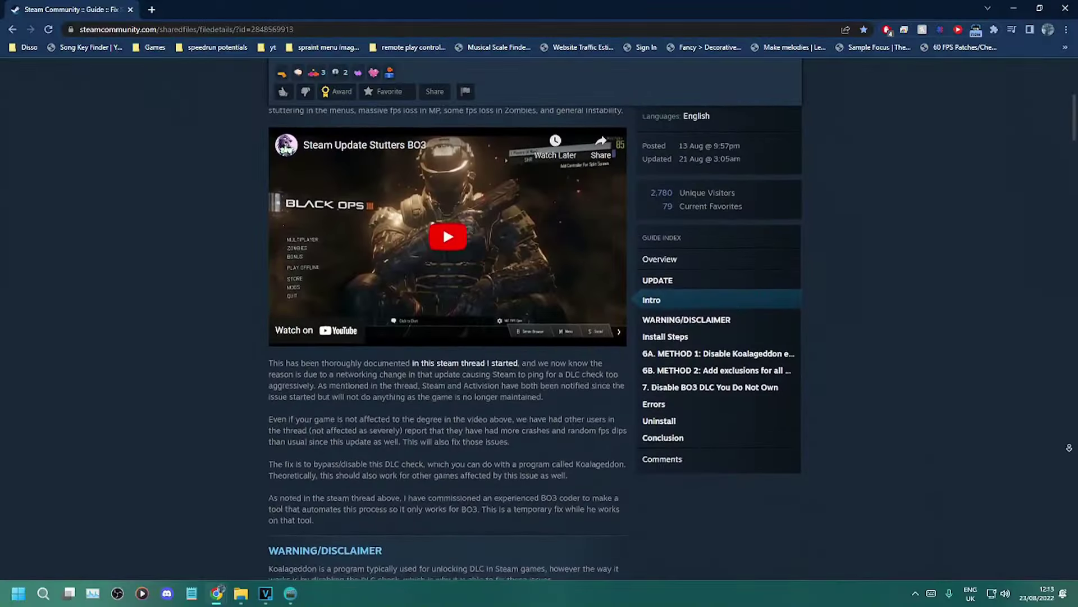
# - Read through the Steam guide's install steps, both exclusion methods, the BO3 DLC section and the comments
pyautogui.scroll(-4, 447, 337)
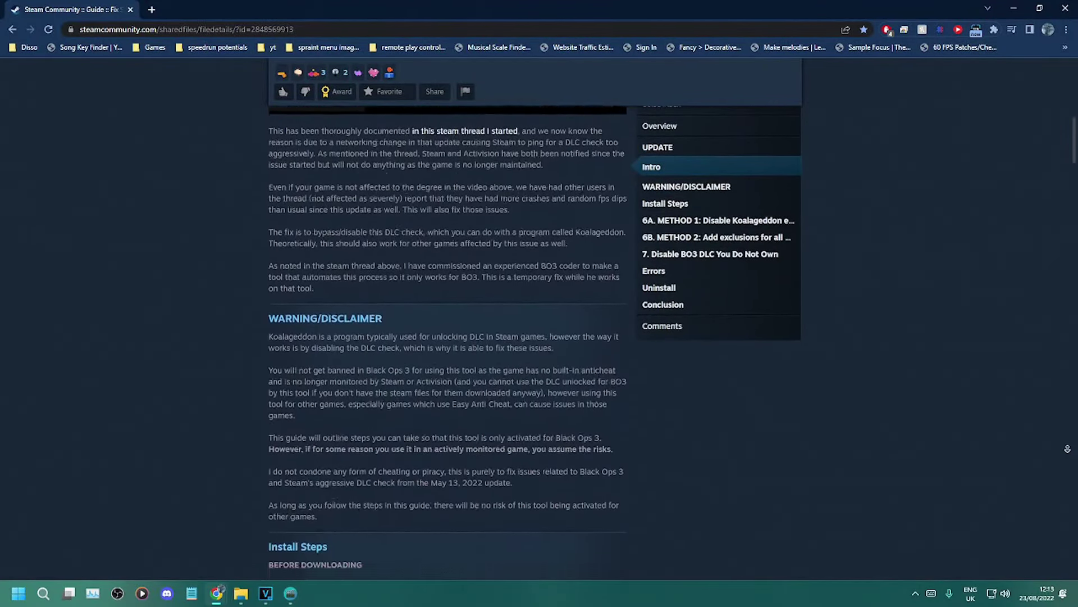
pyautogui.scroll(-3, 448, 337)
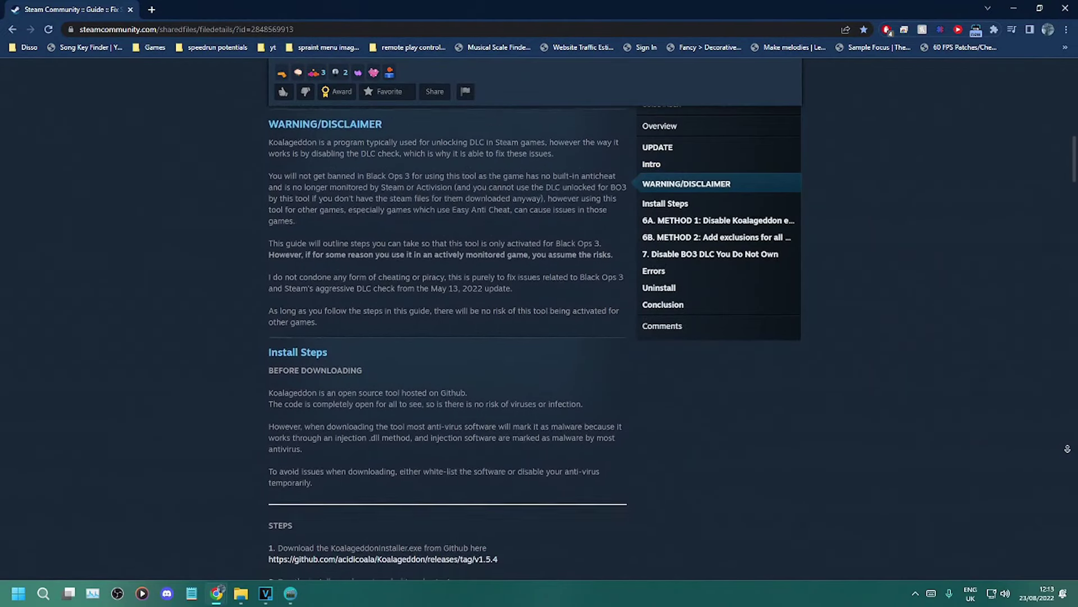
pyautogui.scroll(-3, 448, 337)
pyautogui.scroll(-3, 447, 337)
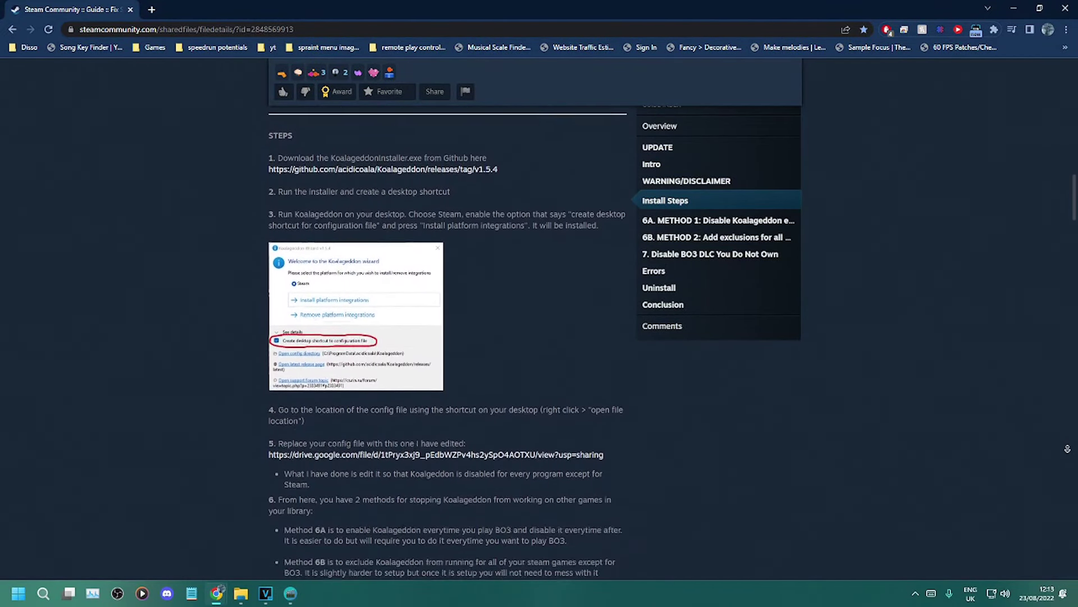
pyautogui.scroll(-3, 448, 337)
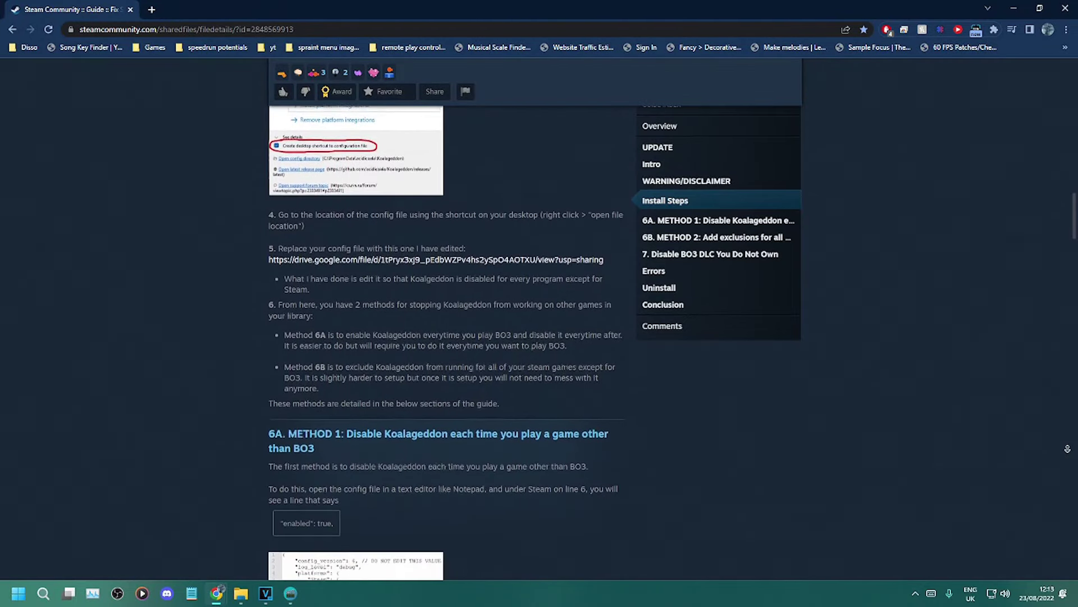
pyautogui.scroll(-4, 448, 337)
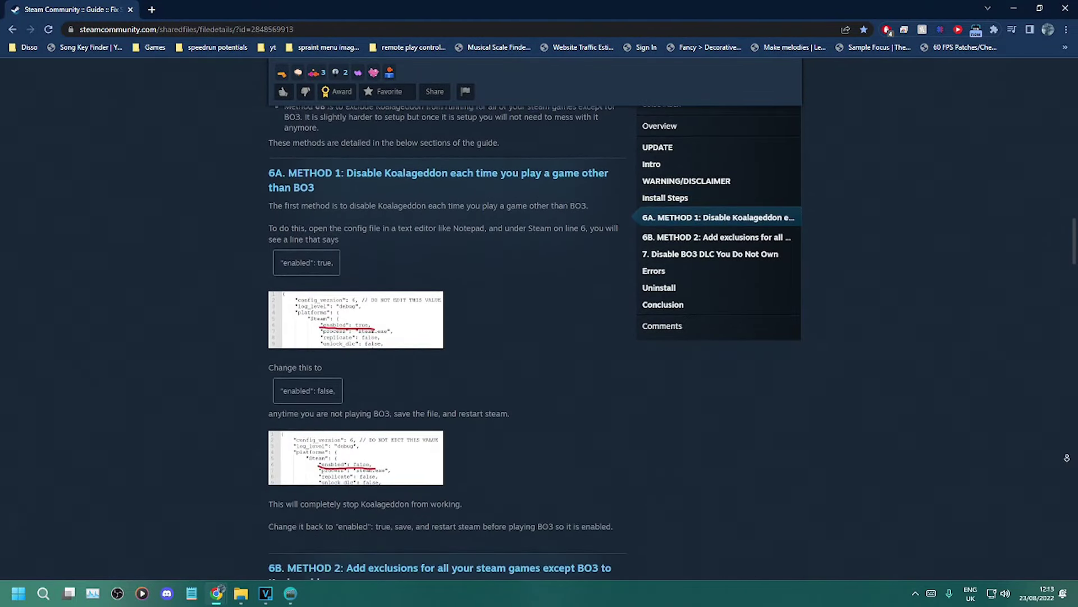
pyautogui.scroll(-6, 447, 337)
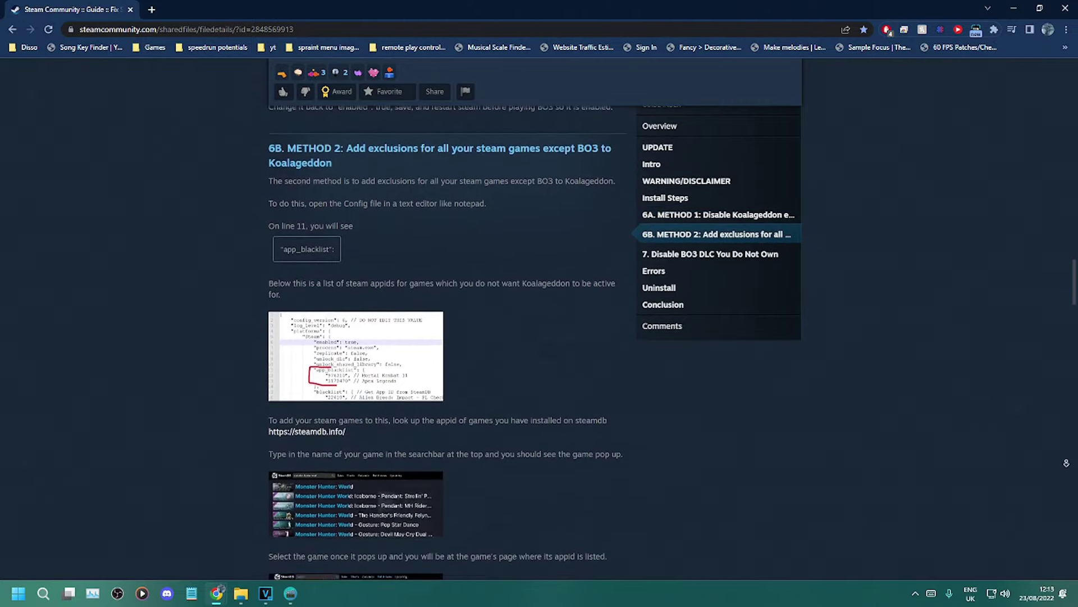
pyautogui.scroll(-14, 448, 337)
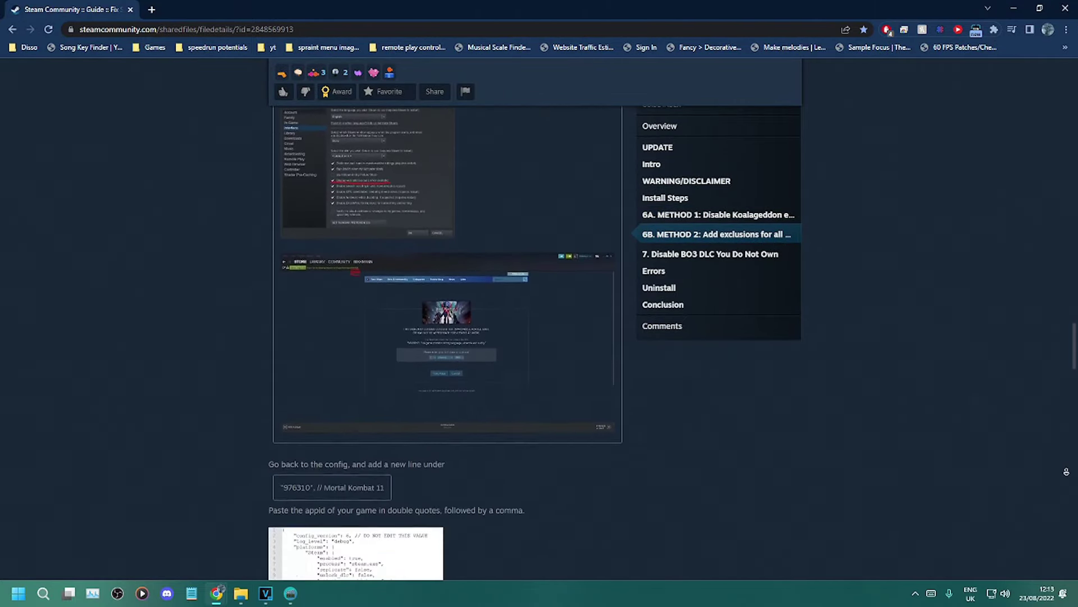
pyautogui.scroll(-15, 448, 337)
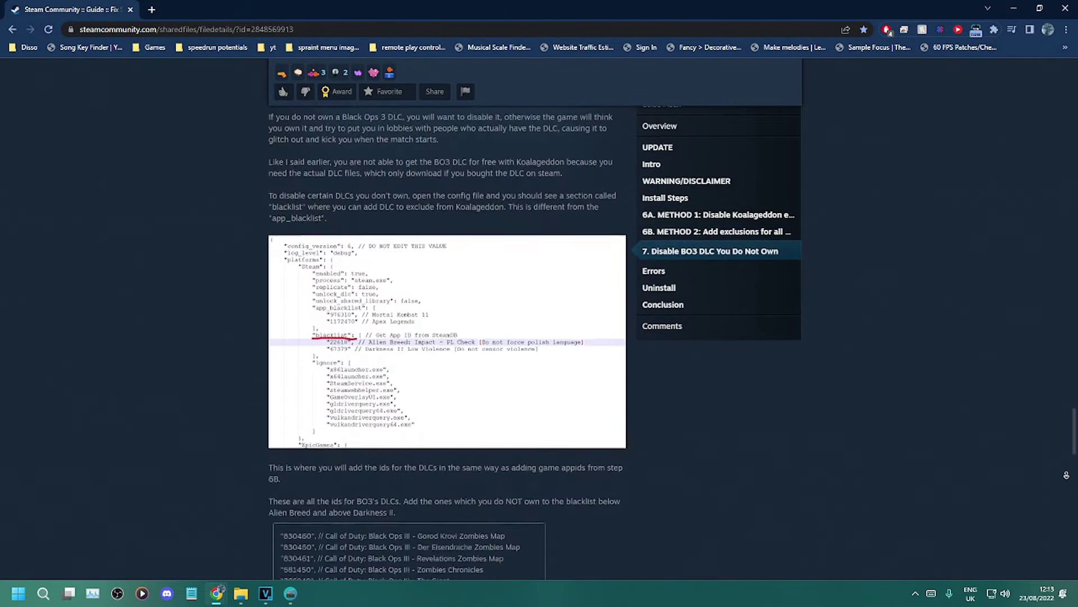
pyautogui.scroll(-20, 448, 337)
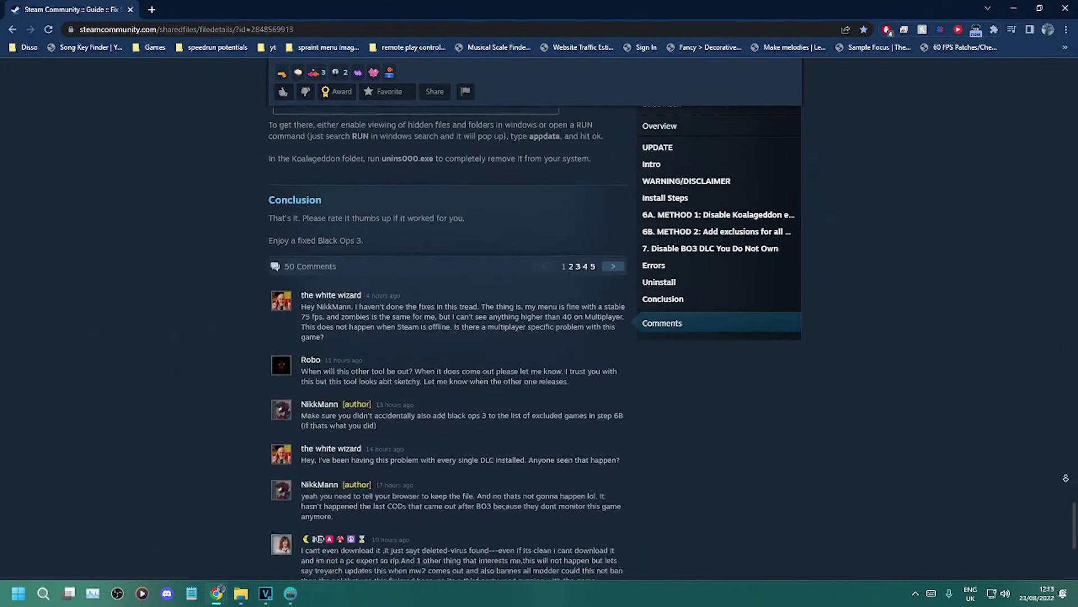
pyautogui.scroll(20, 1047, 475)
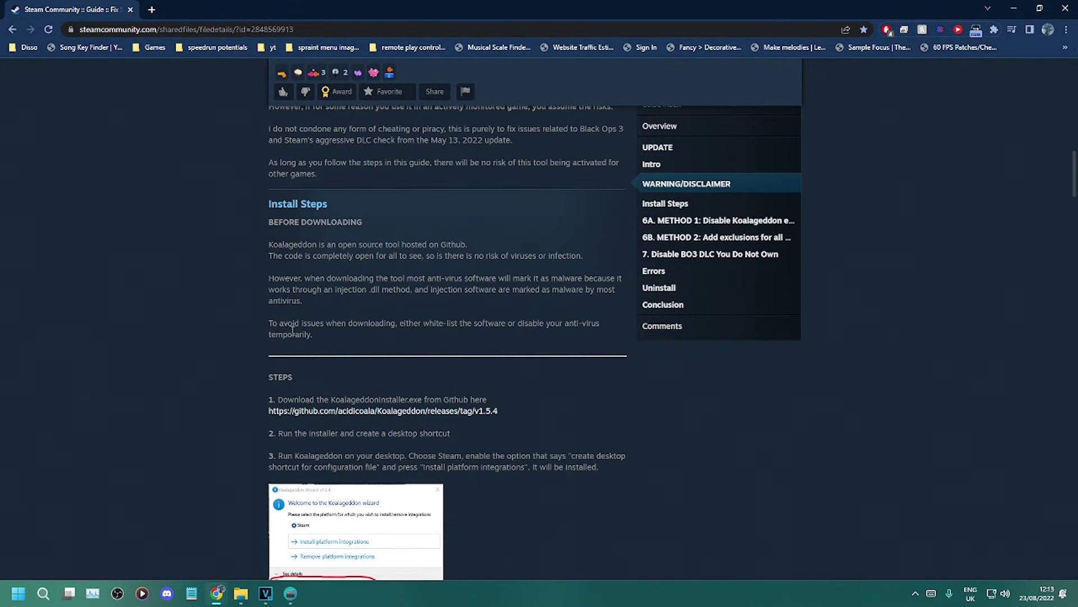
# - Review the guide's pre-download notes on white-listing the tool in the anti-virus and on Koalageddon being open source
pyautogui.tripleClick(315, 340)
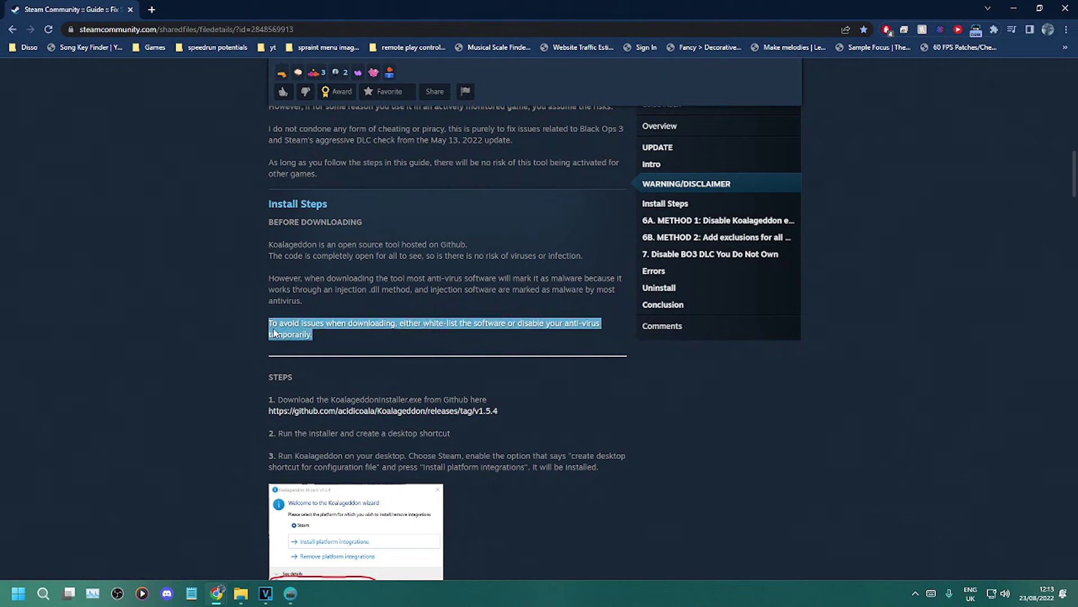
pyautogui.moveTo(303, 303); pyautogui.dragTo(258, 286)
pyautogui.click(293, 274)
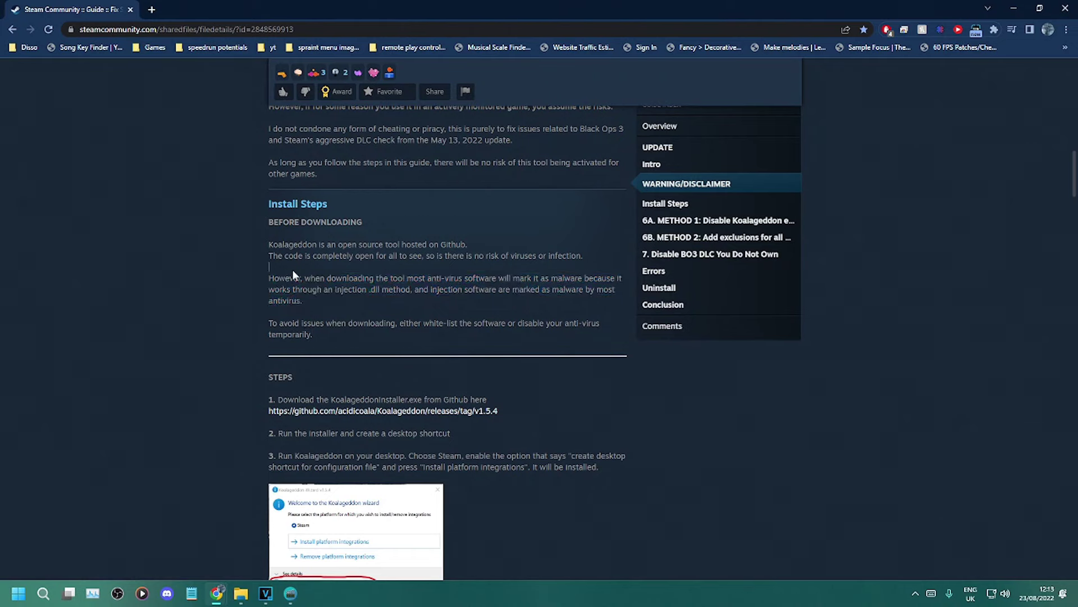
pyautogui.tripleClick(285, 249)
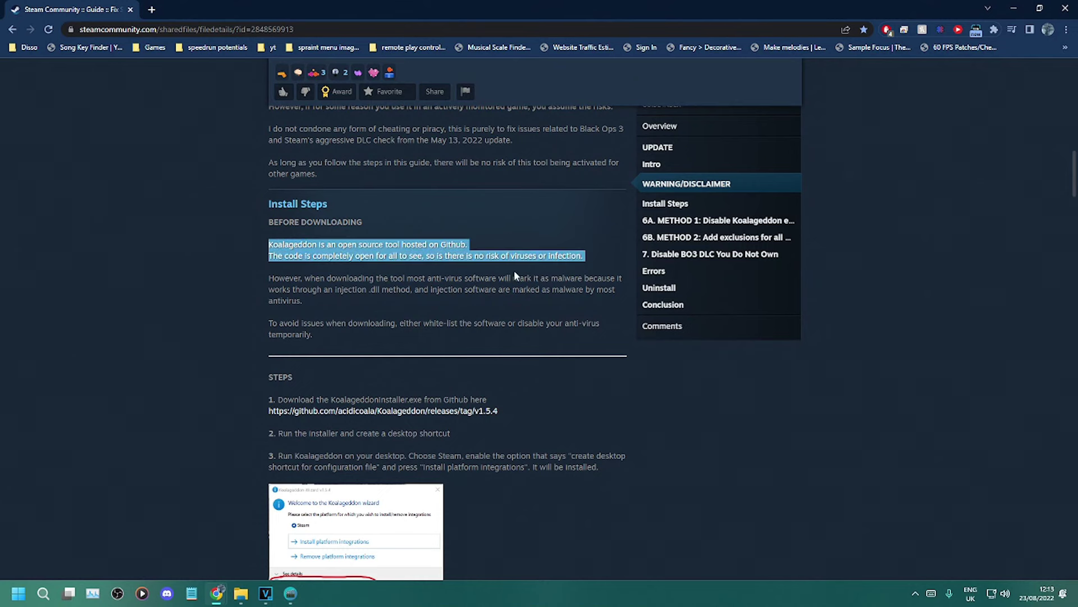
pyautogui.click(608, 263)
# - Download KoalageddonInstaller.exe from the guide's GitHub v1.5.4 release link into Downloads, replacing the existing copy, and close the release page
pyautogui.scroll(-4, 564, 284)
pyautogui.click(422, 186)
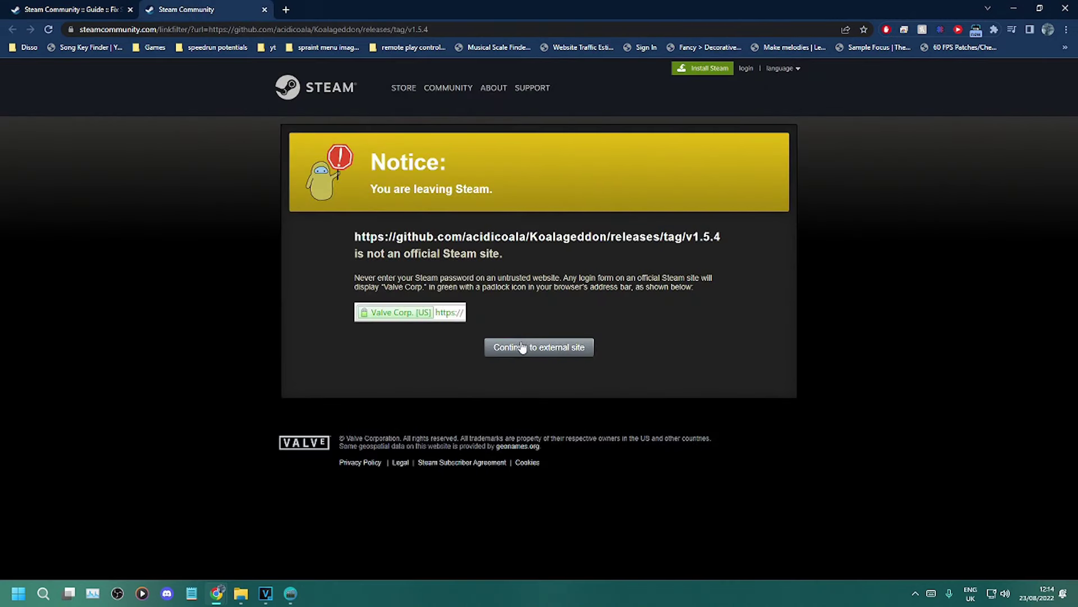
pyautogui.click(523, 347)
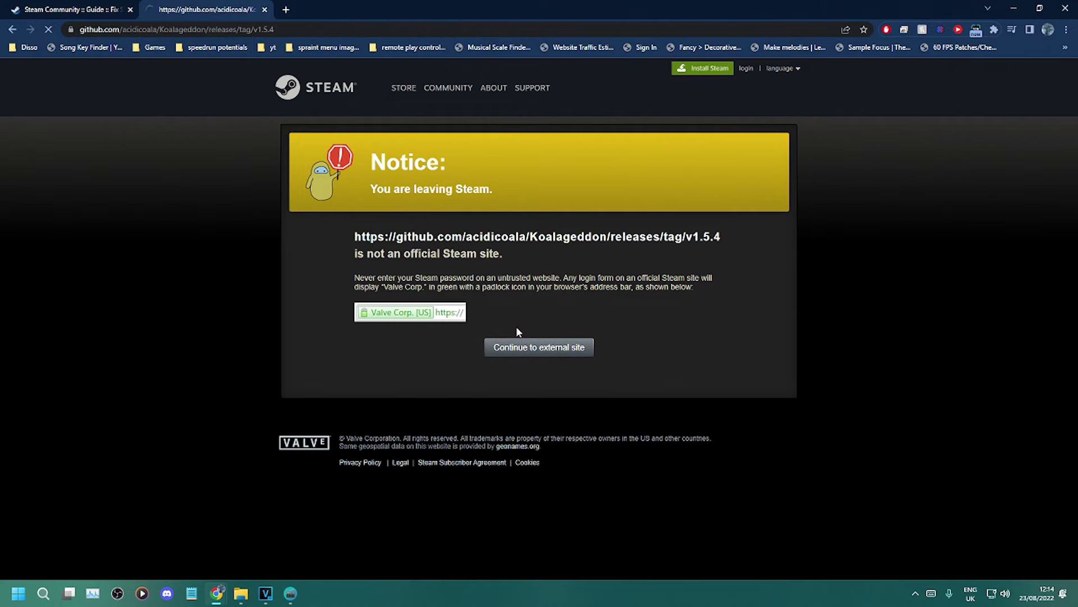
pyautogui.scroll(-1, 543, 415)
pyautogui.click(285, 415)
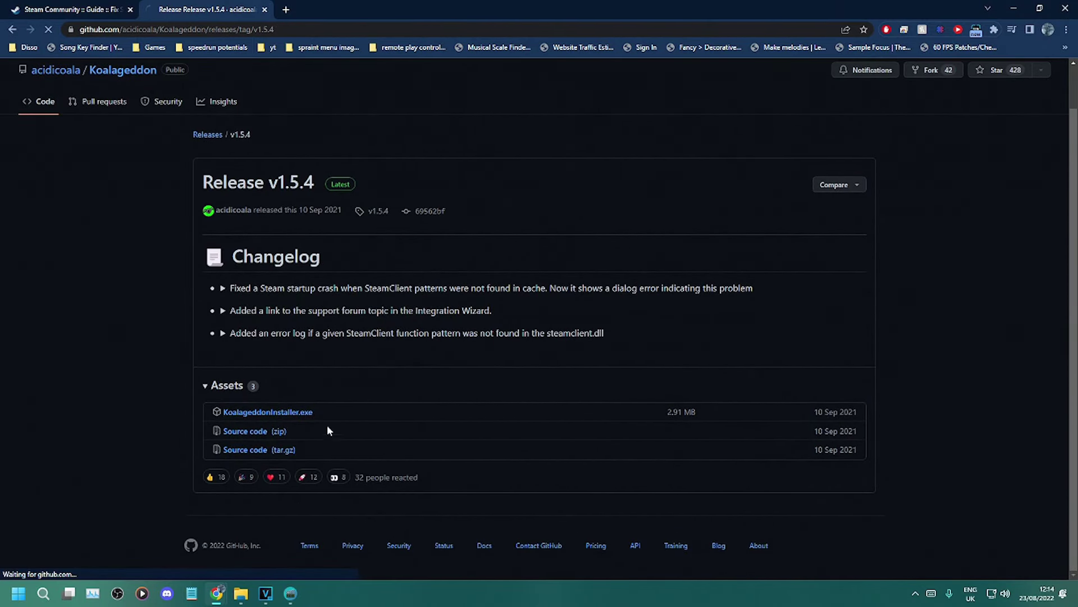
pyautogui.click(150, 137)
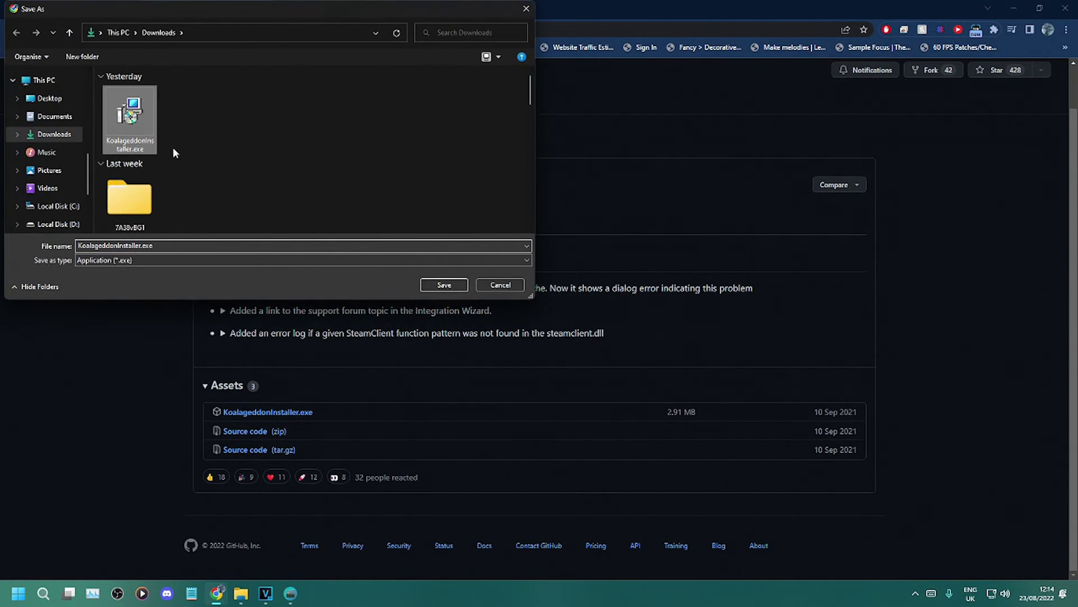
pyautogui.click(444, 284)
pyautogui.click(572, 300)
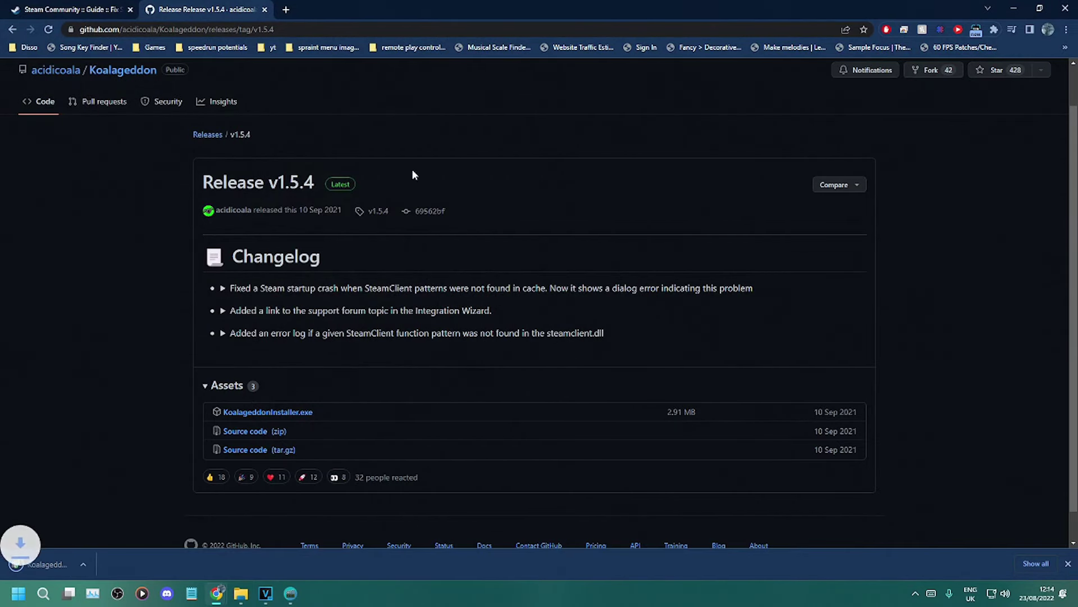
pyautogui.hotkey('ctrl', 'w')
# - Download the edited Config.jsonc through the guide's Google Drive link and close the Drive page
pyautogui.scroll(-2, 416, 368)
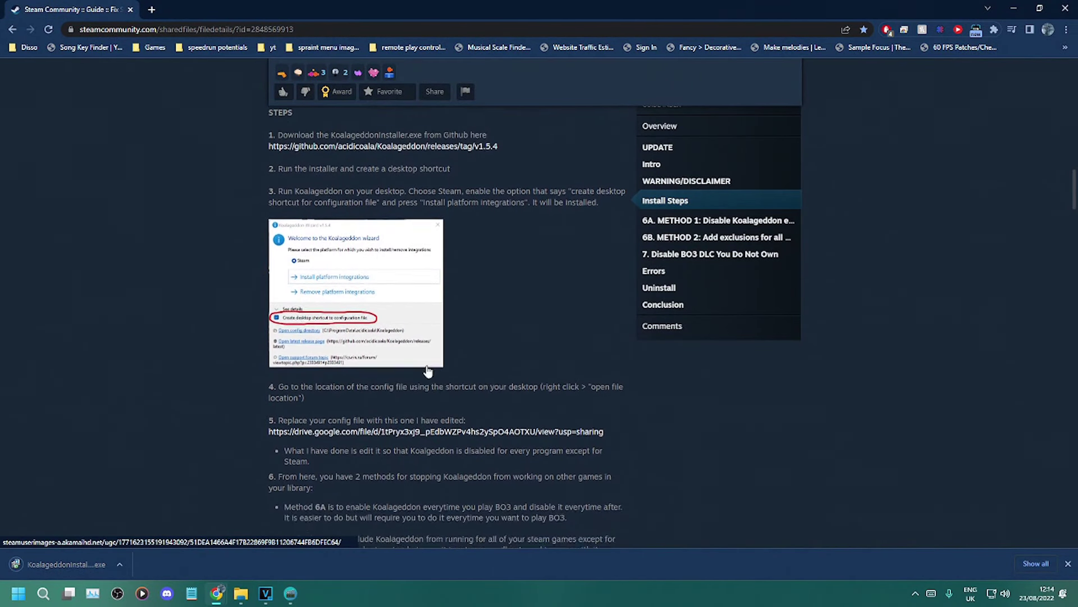
pyautogui.click(432, 361)
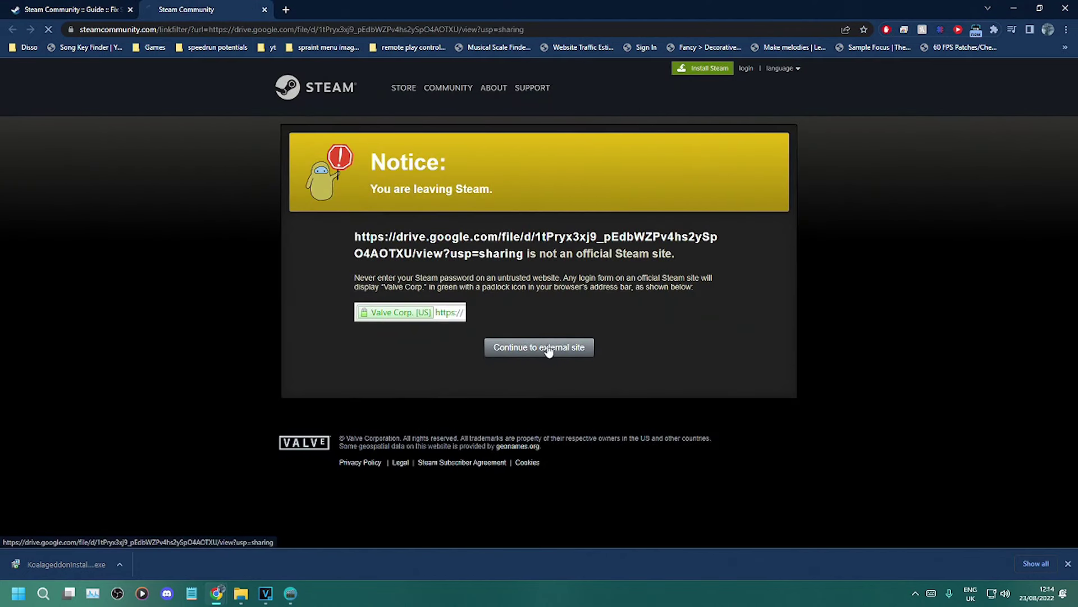
pyautogui.click(554, 349)
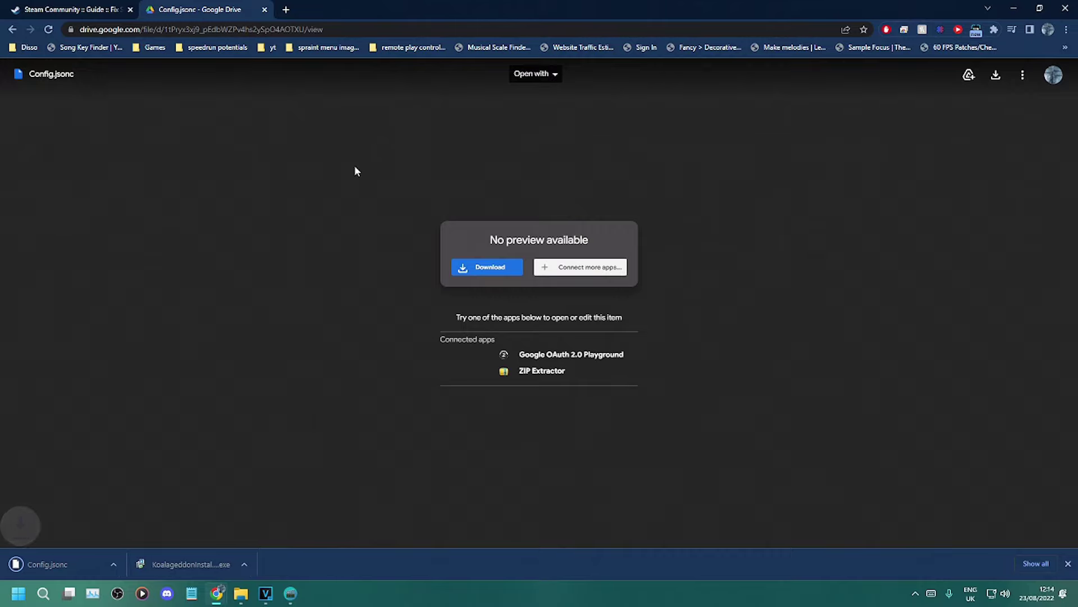
pyautogui.middleClick(221, 11)
# - Run the downloaded KoalageddonInstaller.exe, choose to install for all users and accept the license agreement
pyautogui.scroll(5, 267, 450)
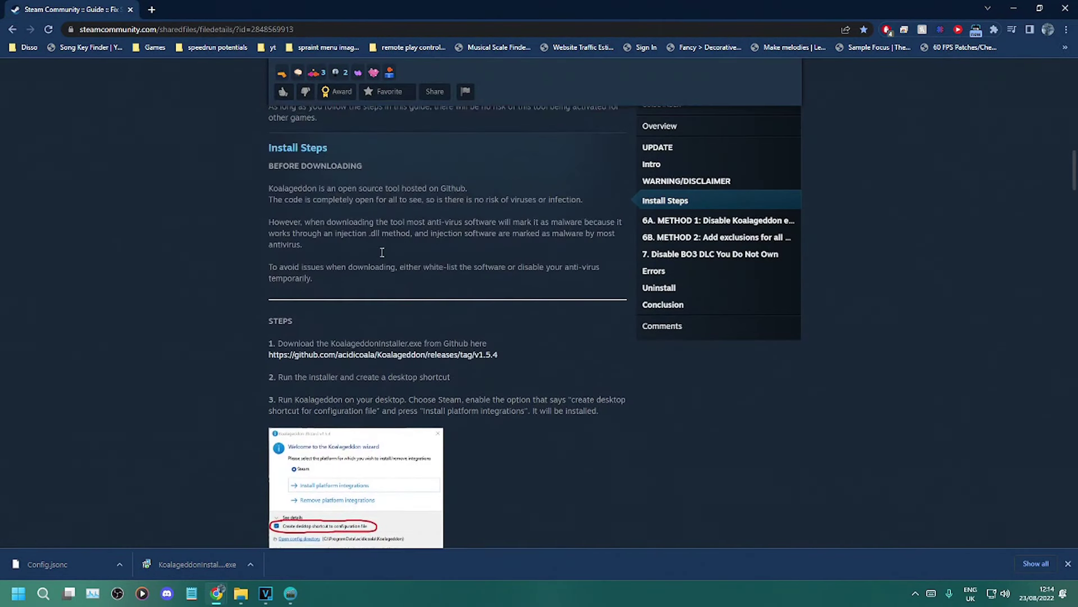
pyautogui.scroll(-2, 267, 451)
pyautogui.click(197, 563)
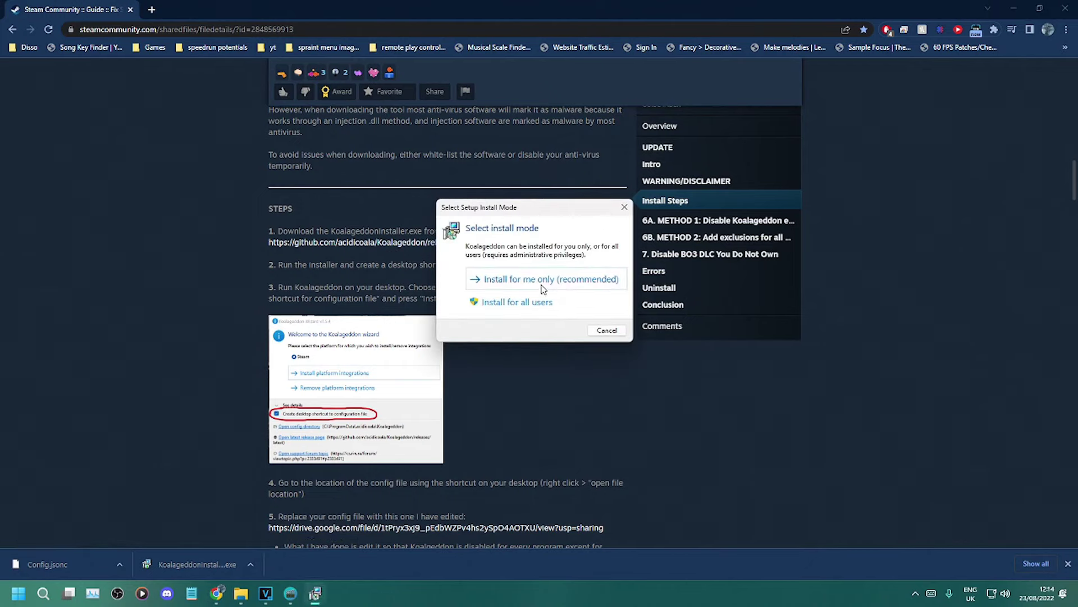
pyautogui.click(545, 299)
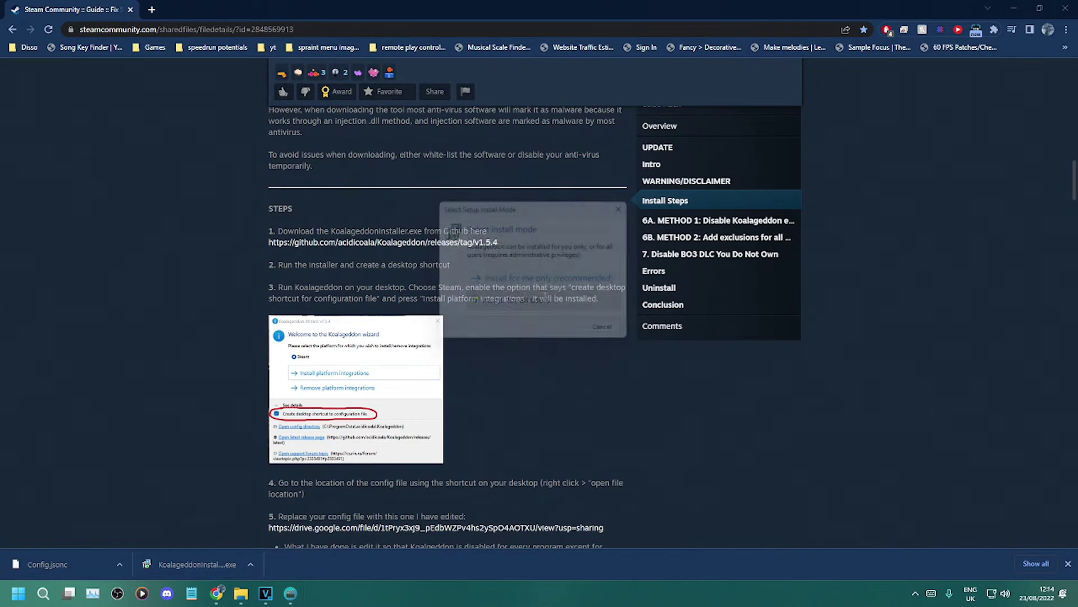
pyautogui.click(505, 396)
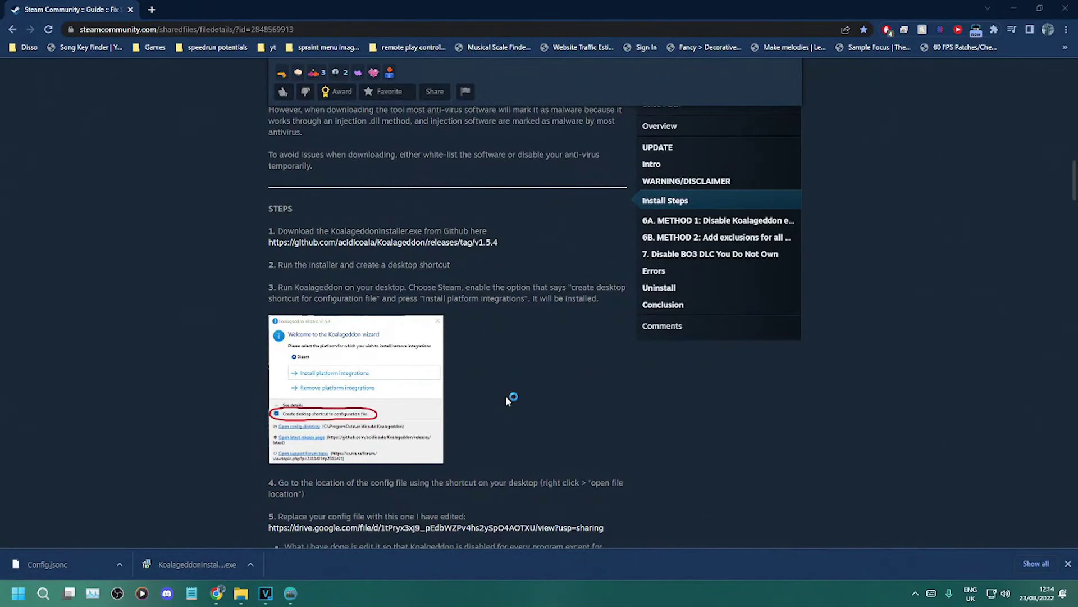
pyautogui.click(461, 372)
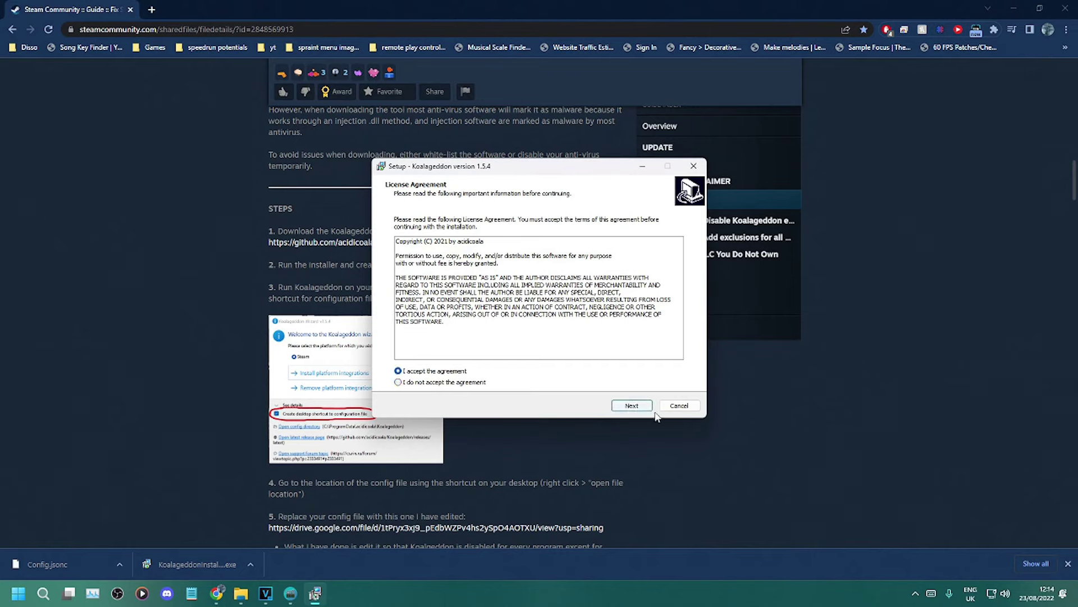
pyautogui.click(632, 407)
# - Install Koalageddon in C:\Program Files (x86)\Koalageddon with a Koalageddon Start Menu folder and a desktop shortcut
pyautogui.click(632, 407)
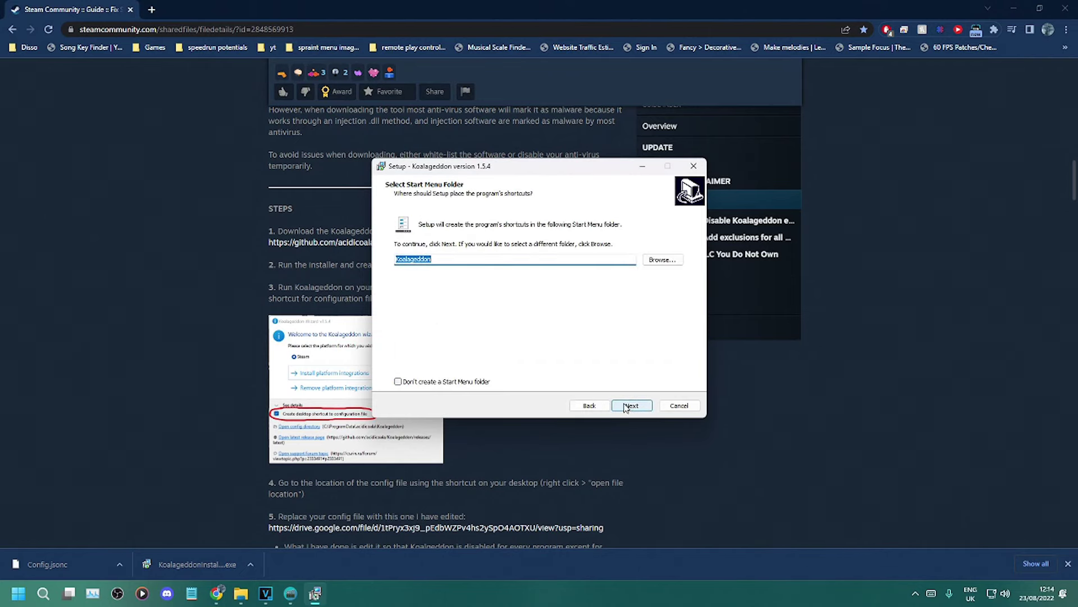
pyautogui.click(627, 408)
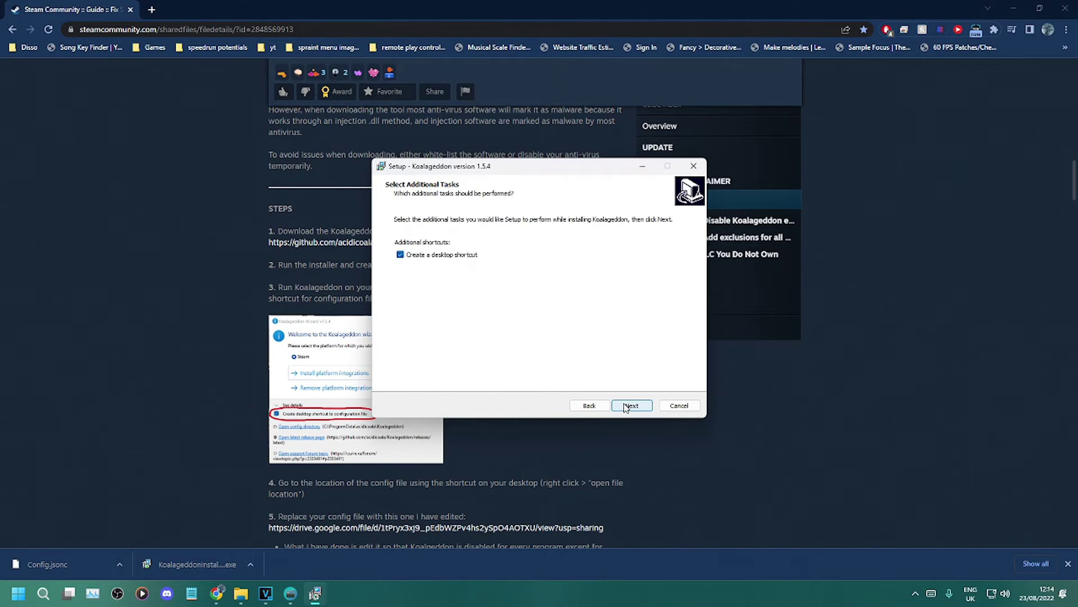
pyautogui.click(626, 407)
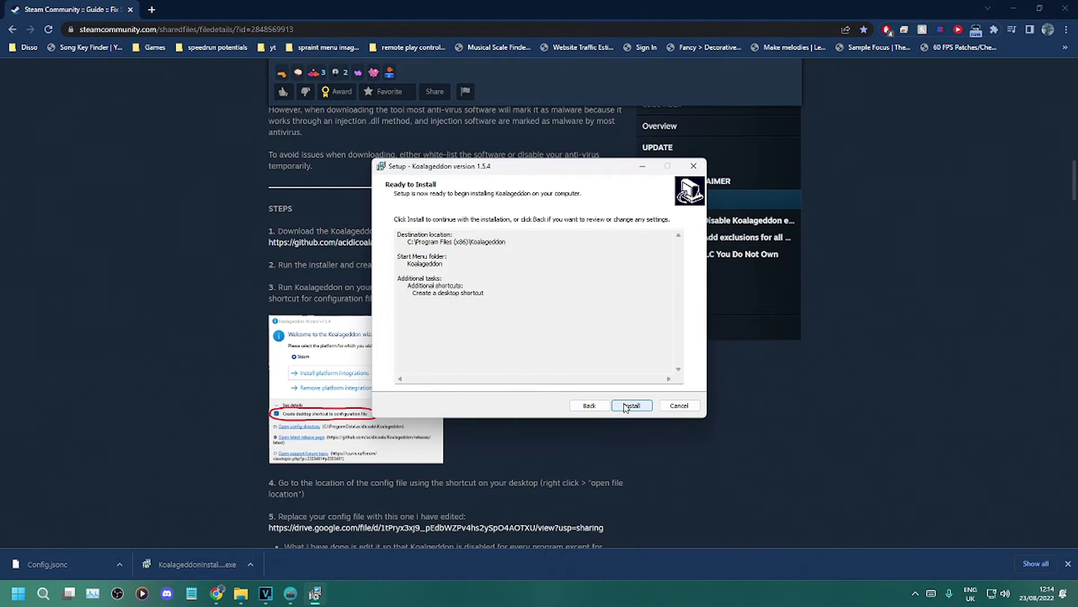
pyautogui.click(627, 406)
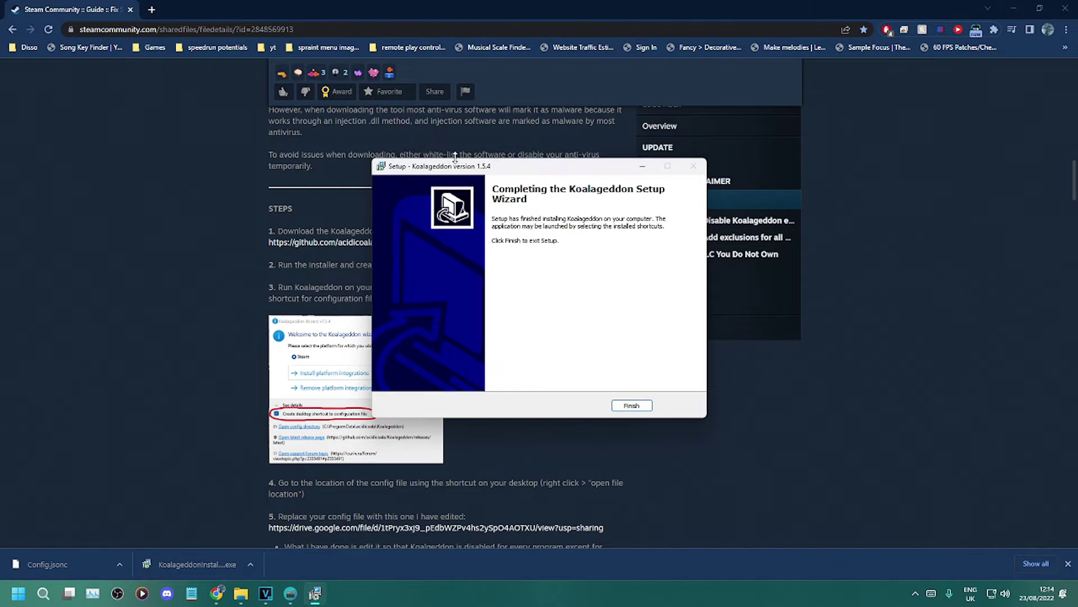
pyautogui.moveTo(456, 166); pyautogui.dragTo(584, 183)
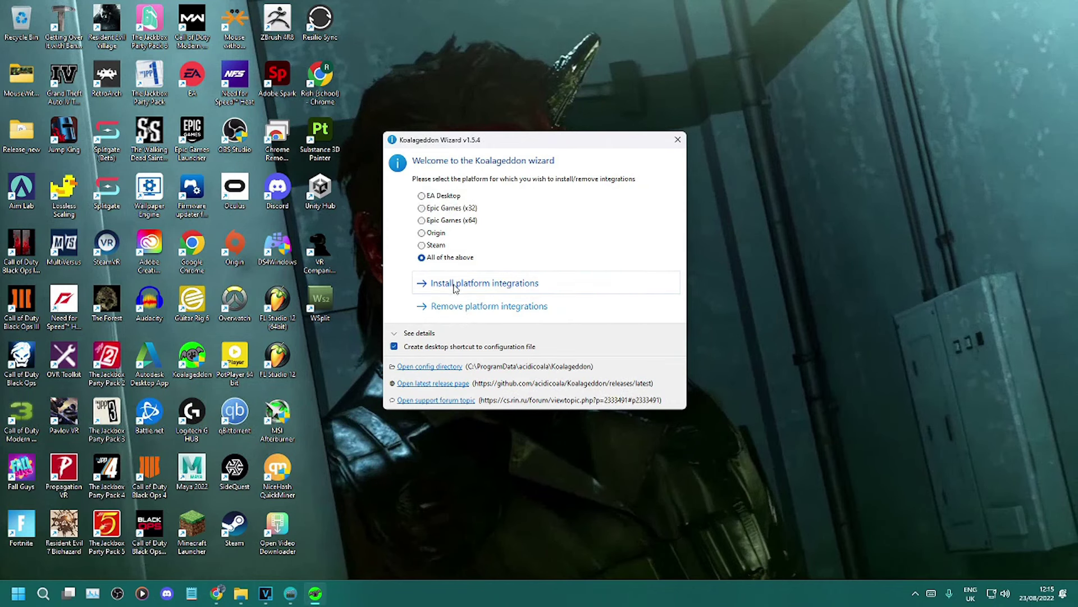
# - Install the Koalageddon platform integration for Steam only, keeping the desktop shortcut to the configuration file enabled, and return to the guide
pyautogui.click(219, 590)
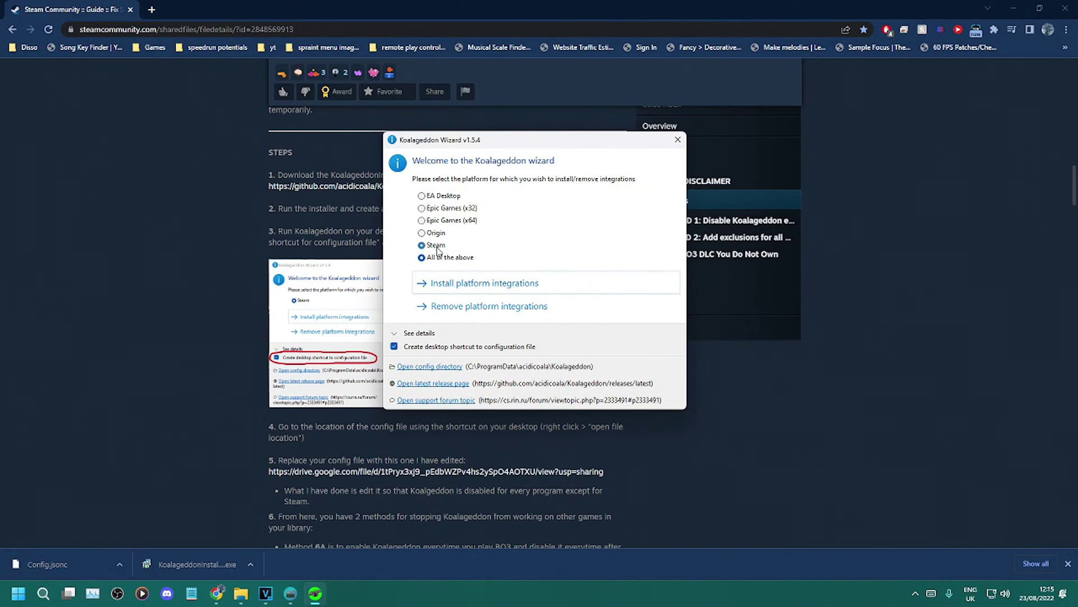
pyautogui.moveTo(475, 140); pyautogui.dragTo(727, 137)
pyautogui.click(683, 365)
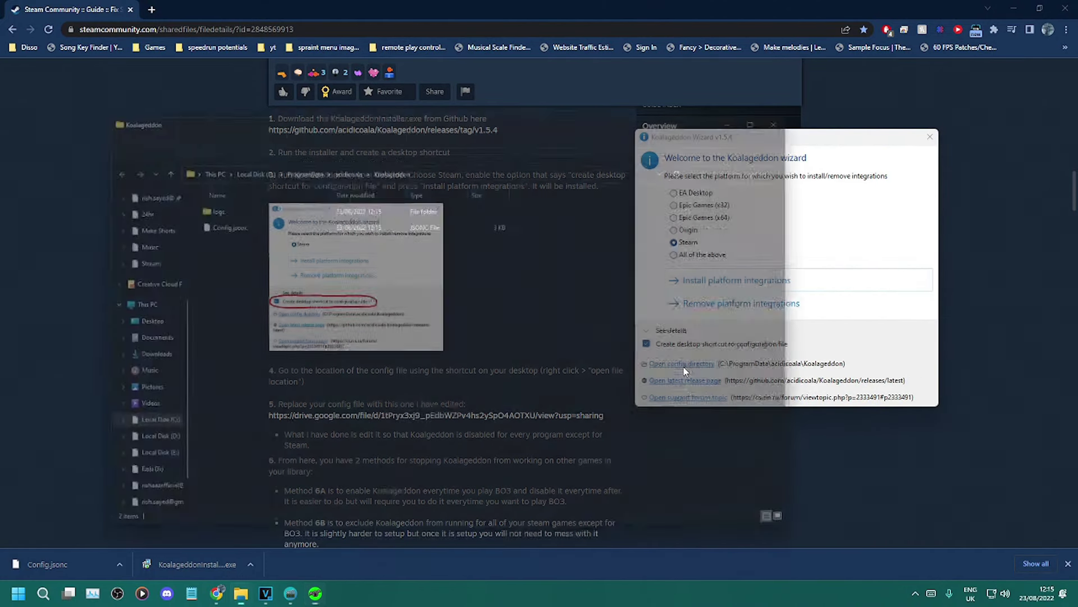
pyautogui.click(757, 108)
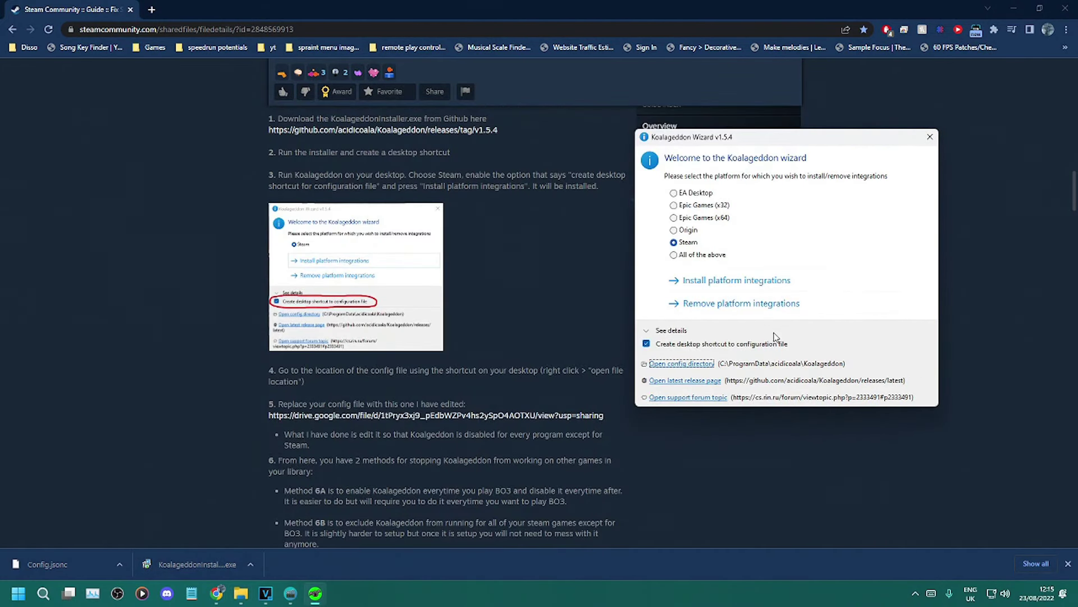
pyautogui.click(753, 282)
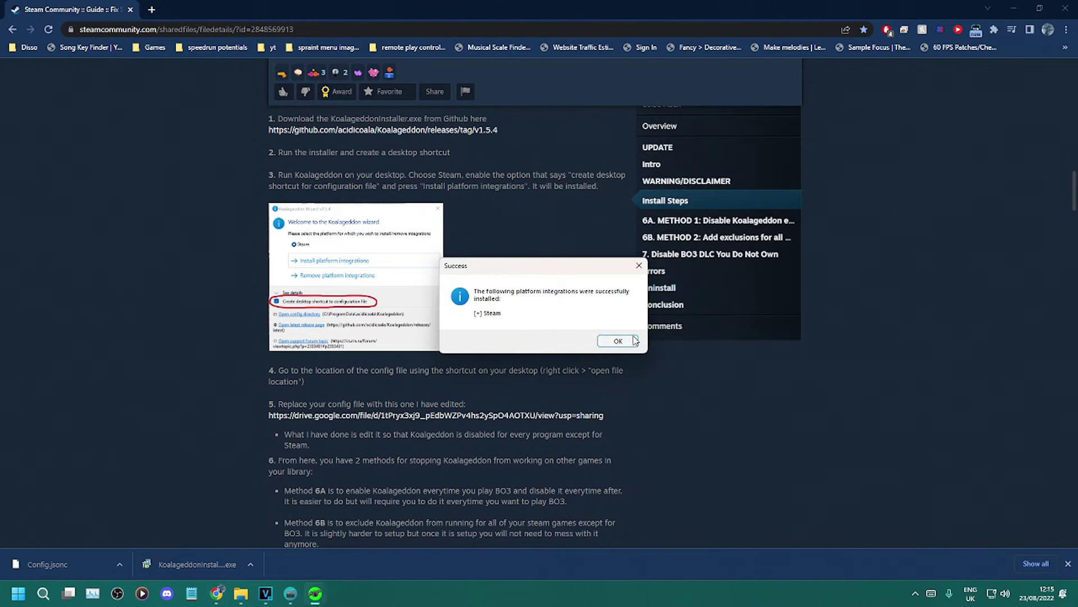
pyautogui.click(633, 340)
pyautogui.scroll(-2, 613, 336)
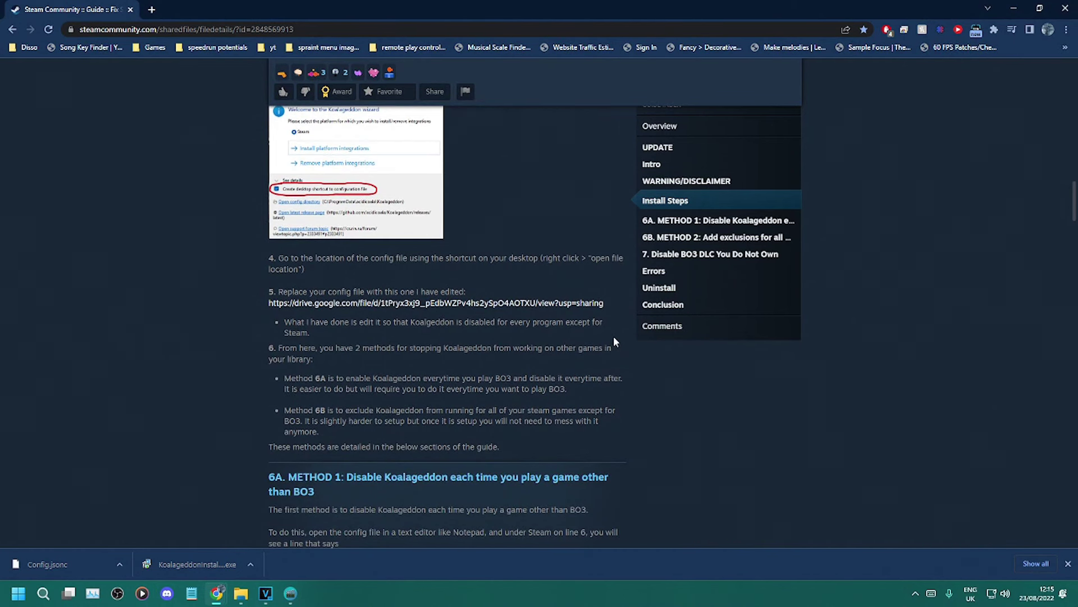
pyautogui.scroll(-1, 614, 336)
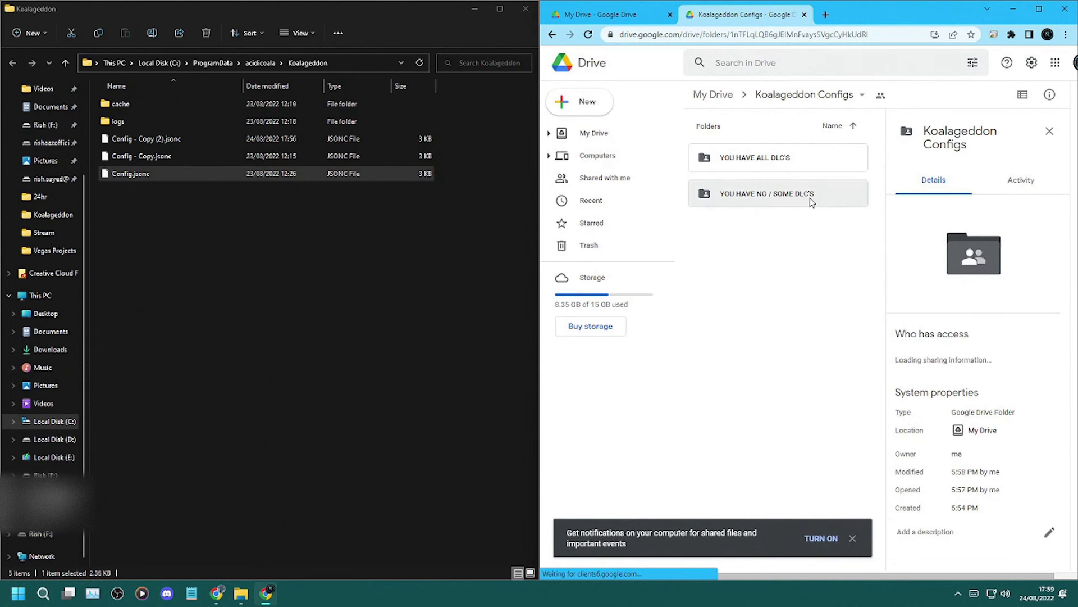
# - Download Config.jsonc from the YOU HAVE NO / SOME DLC'S folder on Google Drive and try to transfer it into the local Koalageddon folder
pyautogui.doubleClick(770, 194)
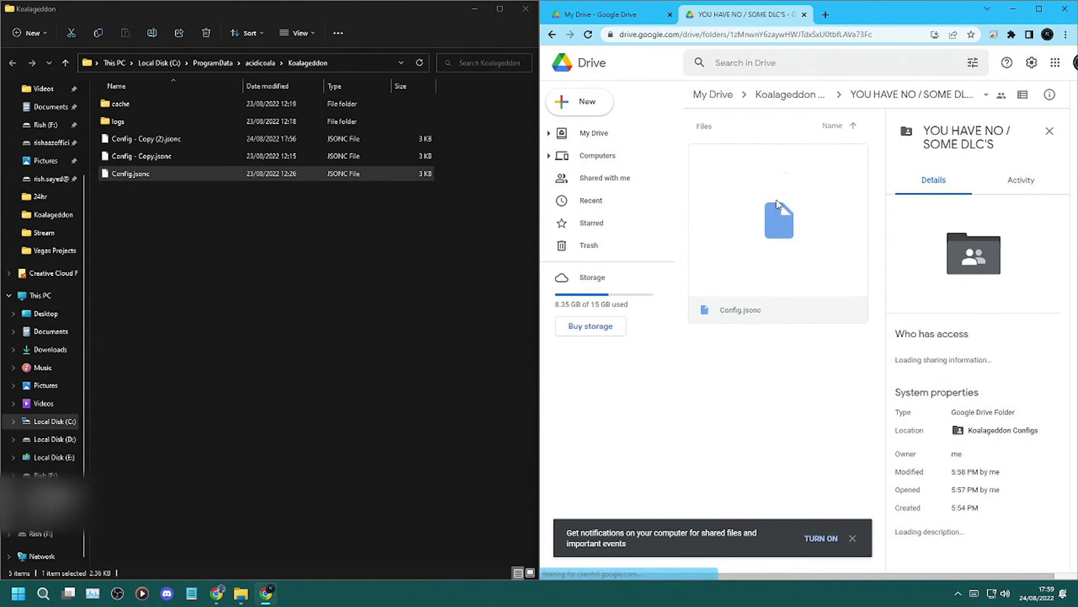
pyautogui.click(784, 299)
pyautogui.rightClick(764, 300)
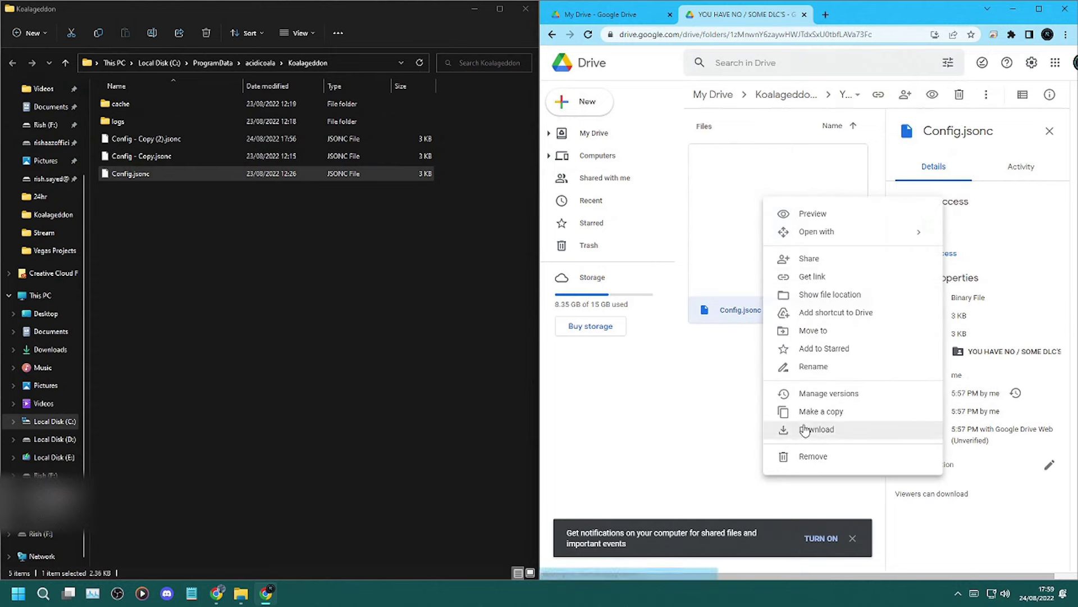
pyautogui.click(814, 508)
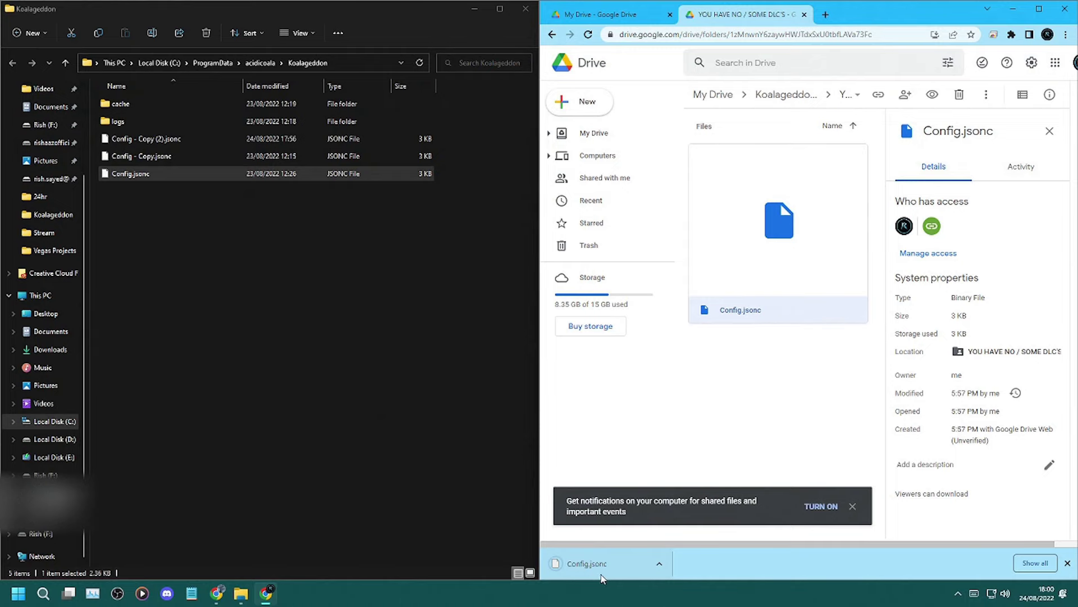
pyautogui.moveTo(601, 577); pyautogui.dragTo(219, 241)
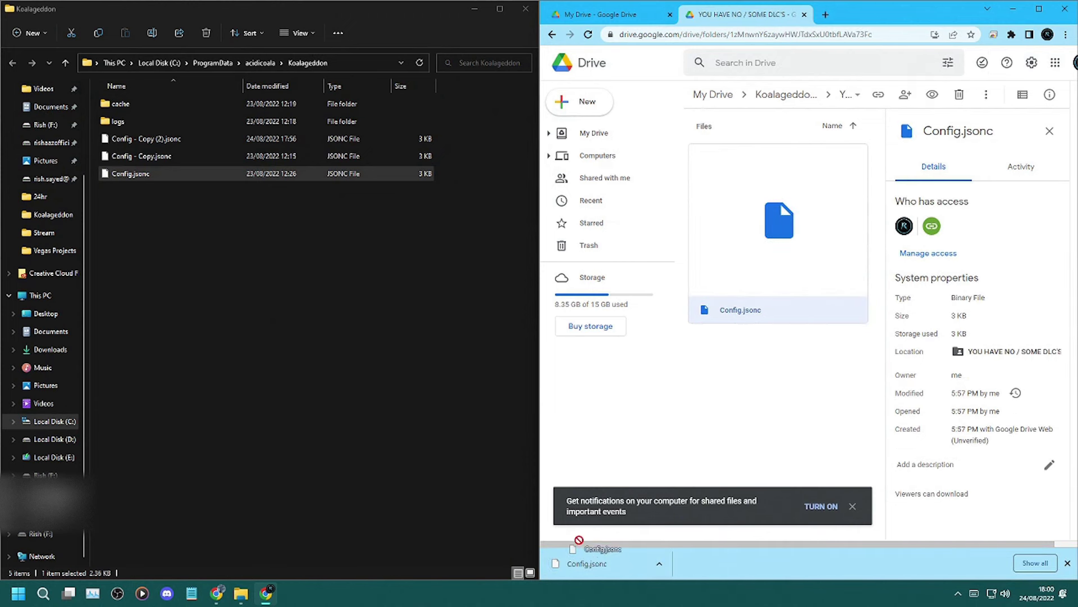
pyautogui.moveTo(587, 563); pyautogui.dragTo(219, 242)
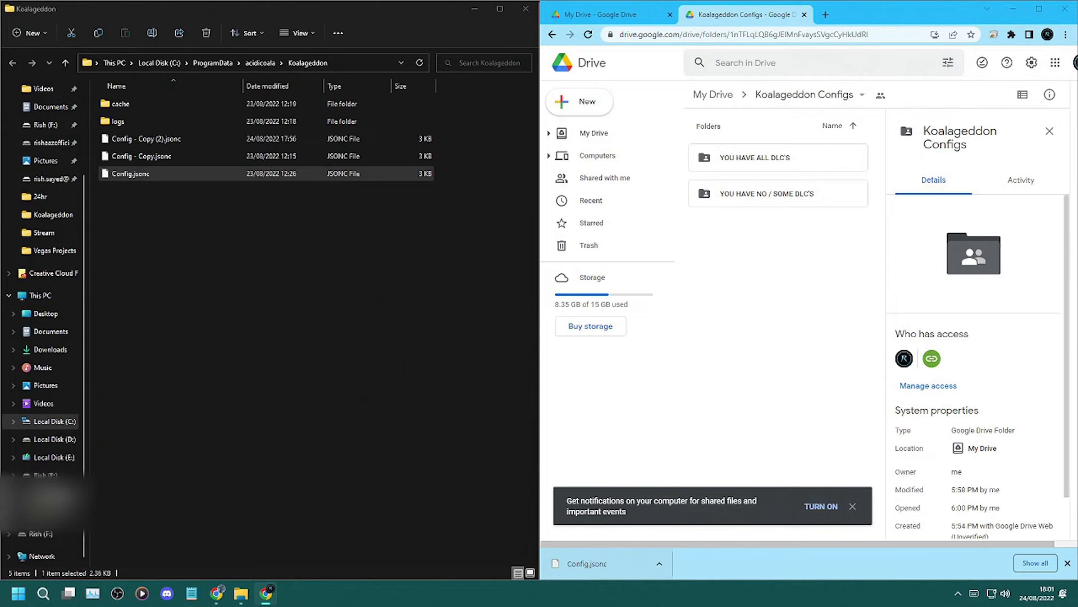
# - Open Config - Copy (2).jsonc from the Koalageddon folder in WordPad
pyautogui.rightClick(147, 141)
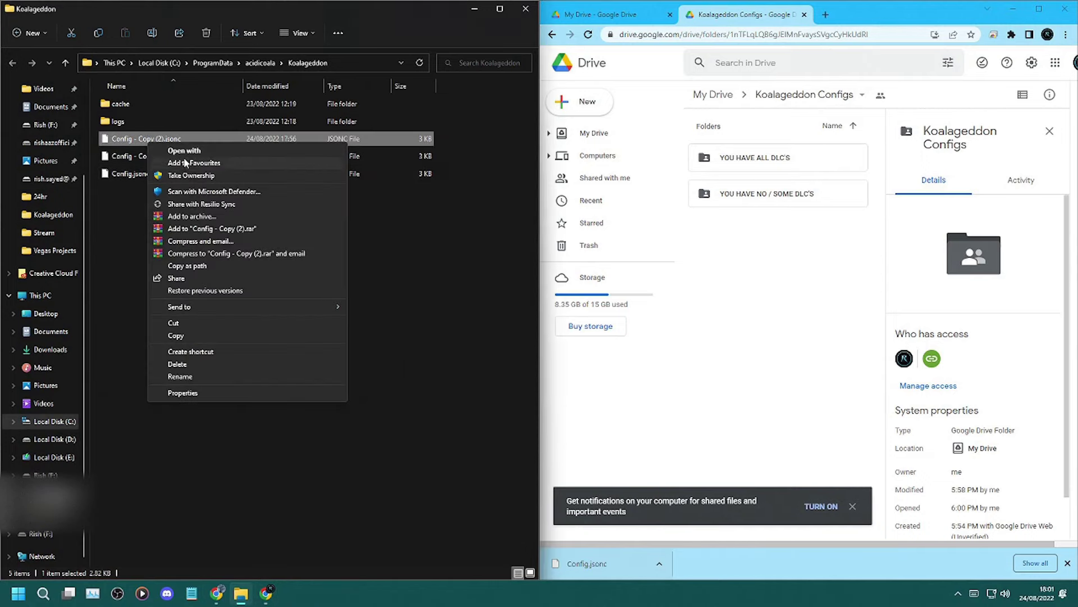
pyautogui.click(187, 151)
pyautogui.click(483, 281)
pyautogui.doubleClick(472, 192)
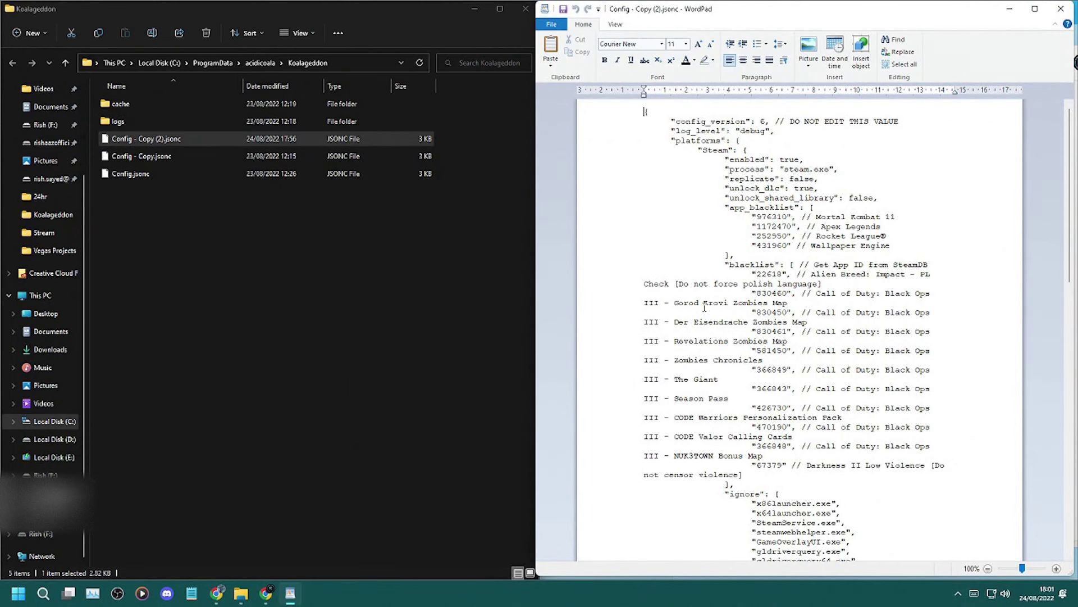
# - Examine the Steam blacklist's Black Ops III entries for Gorod Krovi, Der Eisendrache, Revelations and Zombies Chronicles, highlighting each in turn
pyautogui.moveTo(676, 304); pyautogui.dragTo(759, 303)
pyautogui.click(781, 303)
pyautogui.moveTo(803, 304); pyautogui.dragTo(599, 296)
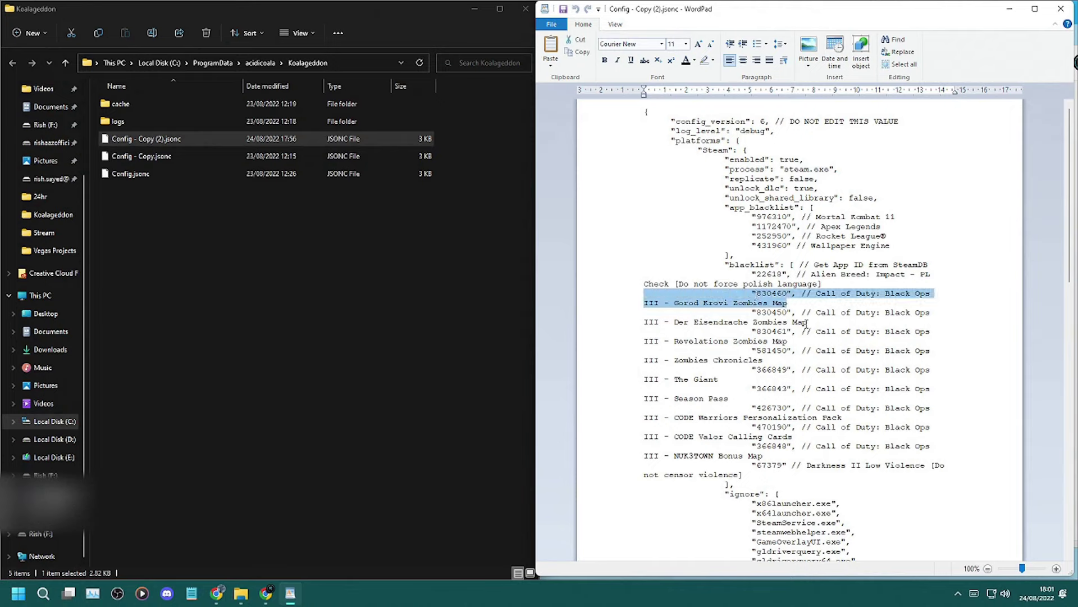
pyautogui.moveTo(819, 324); pyautogui.dragTo(643, 312)
pyautogui.moveTo(789, 341); pyautogui.dragTo(604, 336)
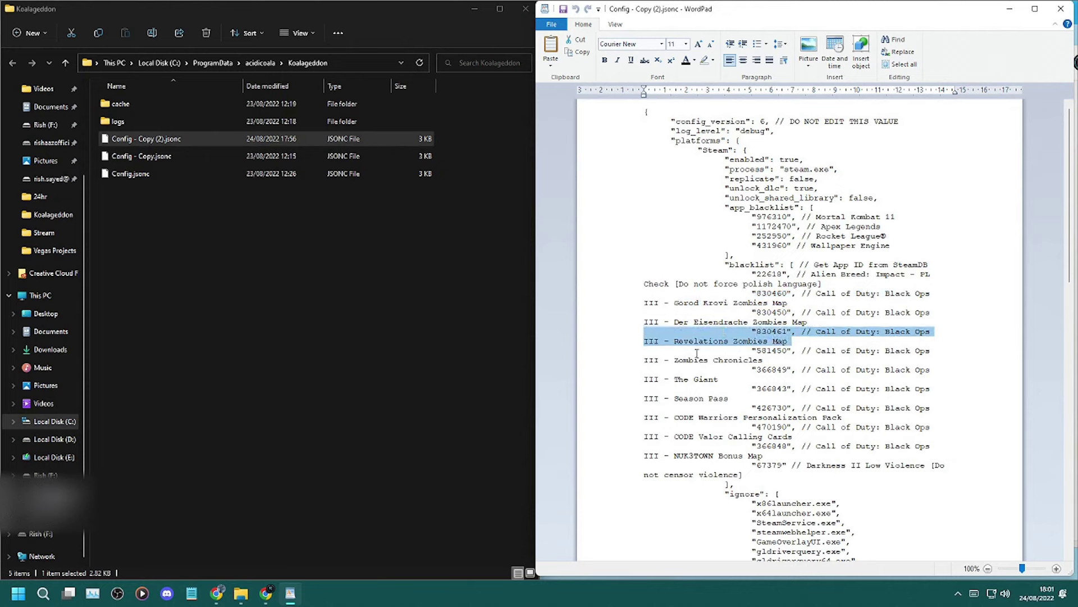
pyautogui.moveTo(764, 360); pyautogui.dragTo(640, 357)
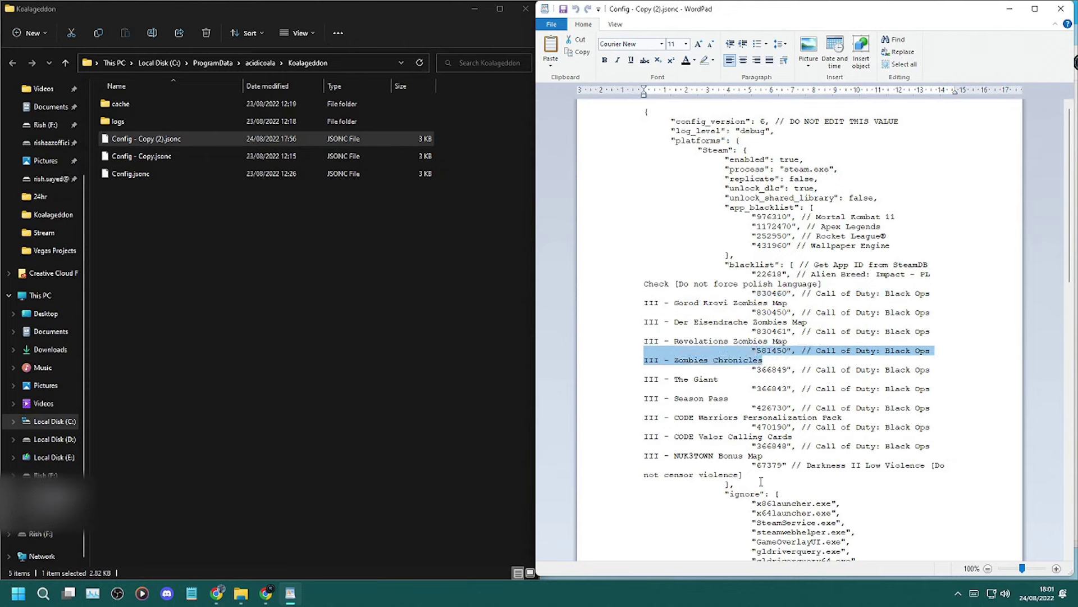
# - Delete the Season Pass (366843) and The Giant (366849) entries from the Steam blacklist, along with the empty line left between them
pyautogui.moveTo(730, 398); pyautogui.dragTo(640, 388)
pyautogui.press('Delete')
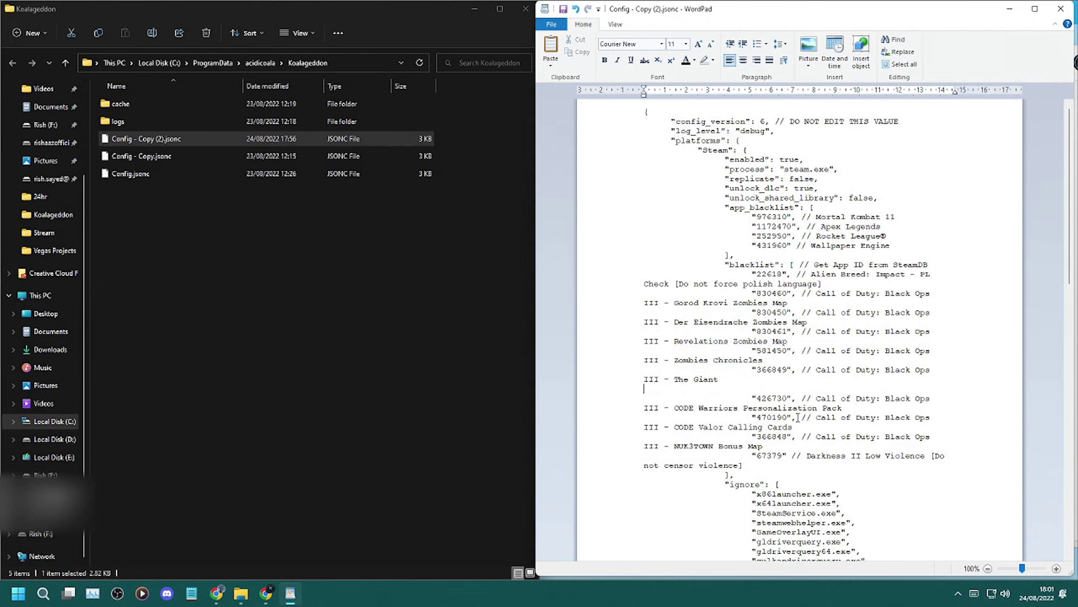
pyautogui.press('BackSpace')
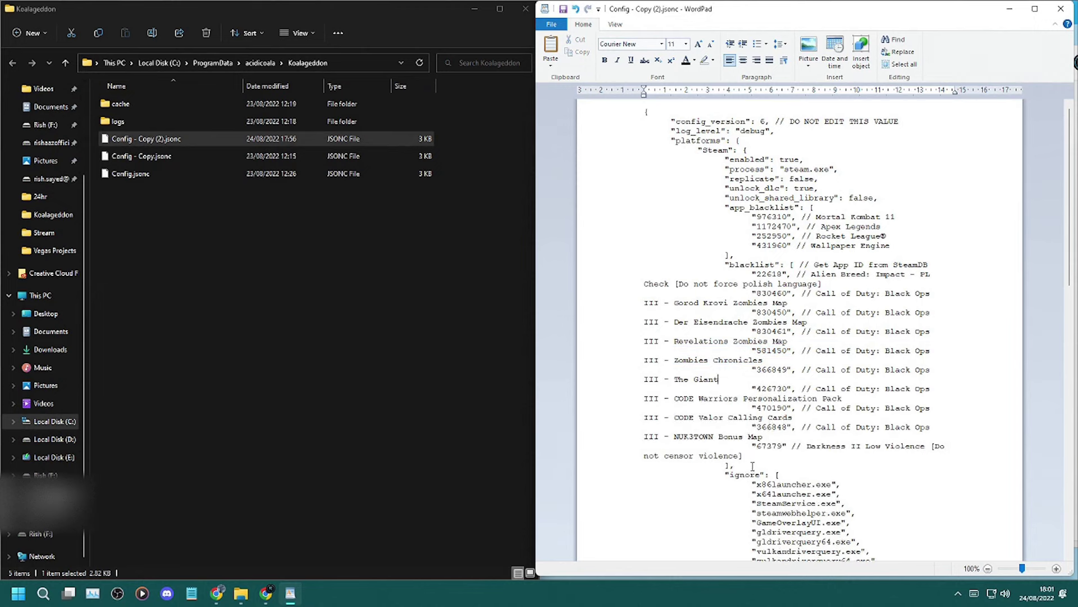
pyautogui.moveTo(724, 377); pyautogui.dragTo(589, 371)
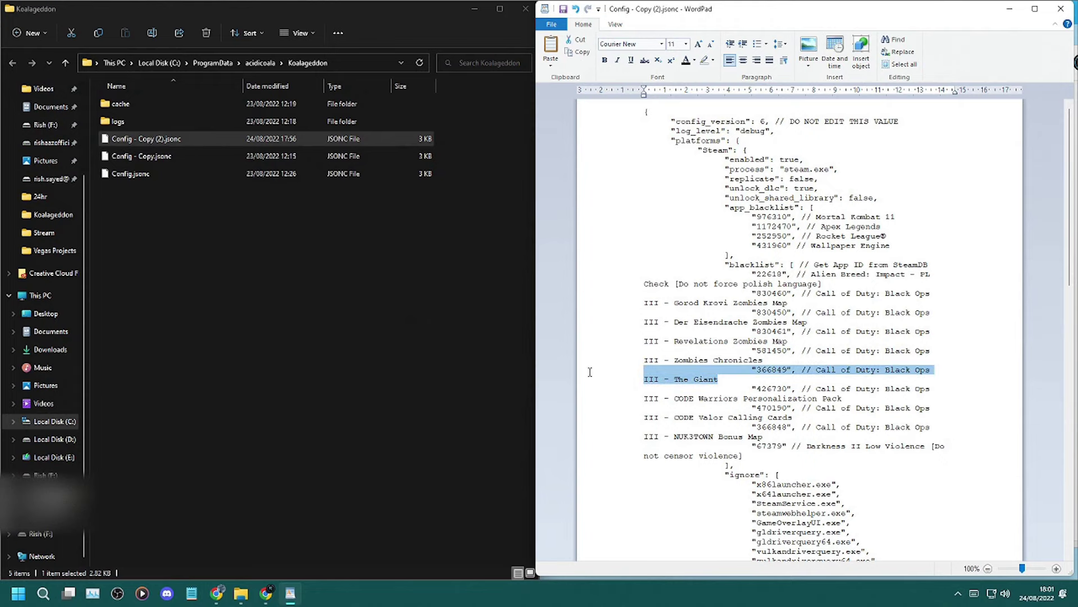
pyautogui.press('Delete')
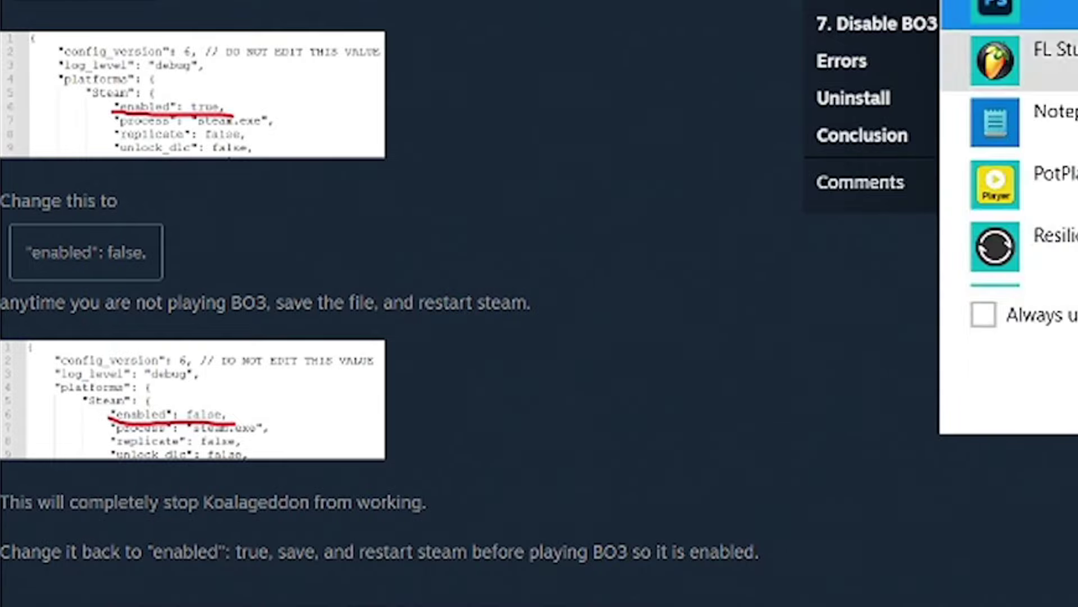
# - Open Config.jsonc in WordPad, following the guide's section on enabling and disabling Koalageddon
pyautogui.scroll(-3, 1009, 191)
pyautogui.click(1011, 192)
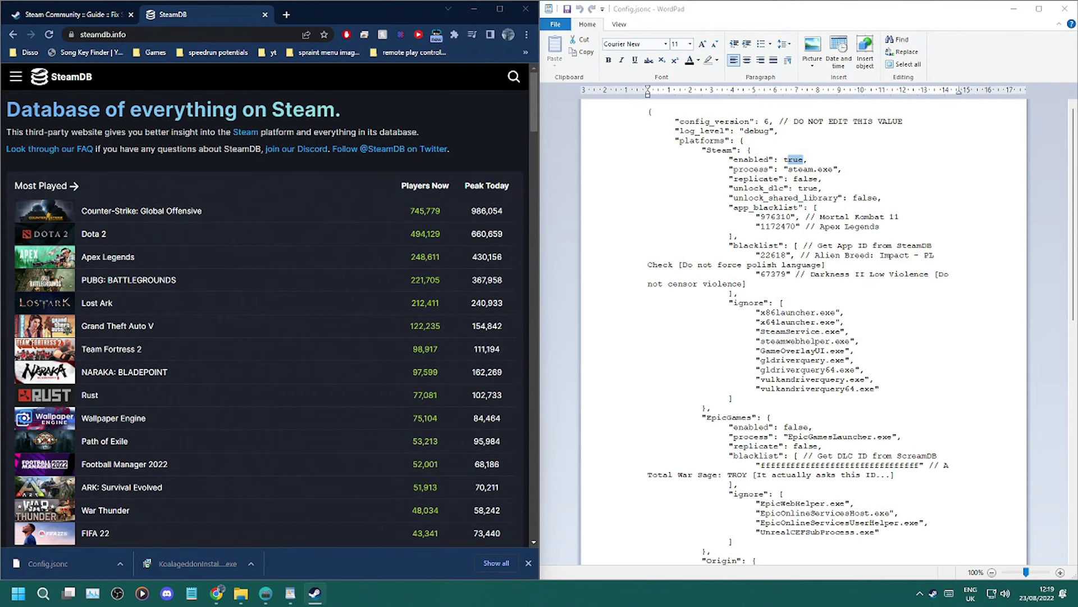
# - Search SteamDB for "rocket l" and open the Rocket League page to look up the game's App ID
pyautogui.click(514, 77)
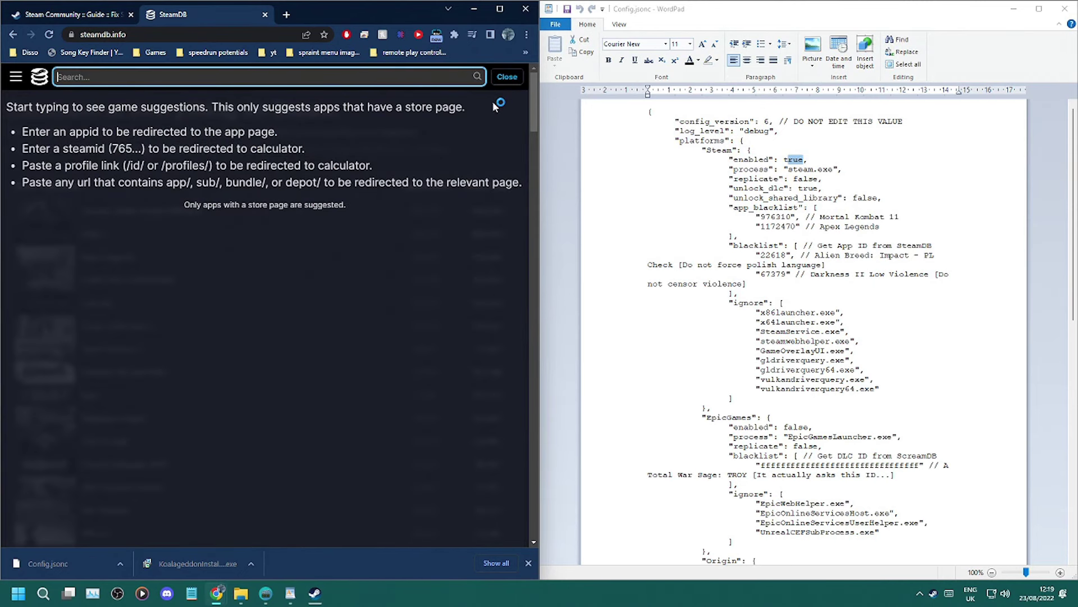
pyautogui.write('rocket l')
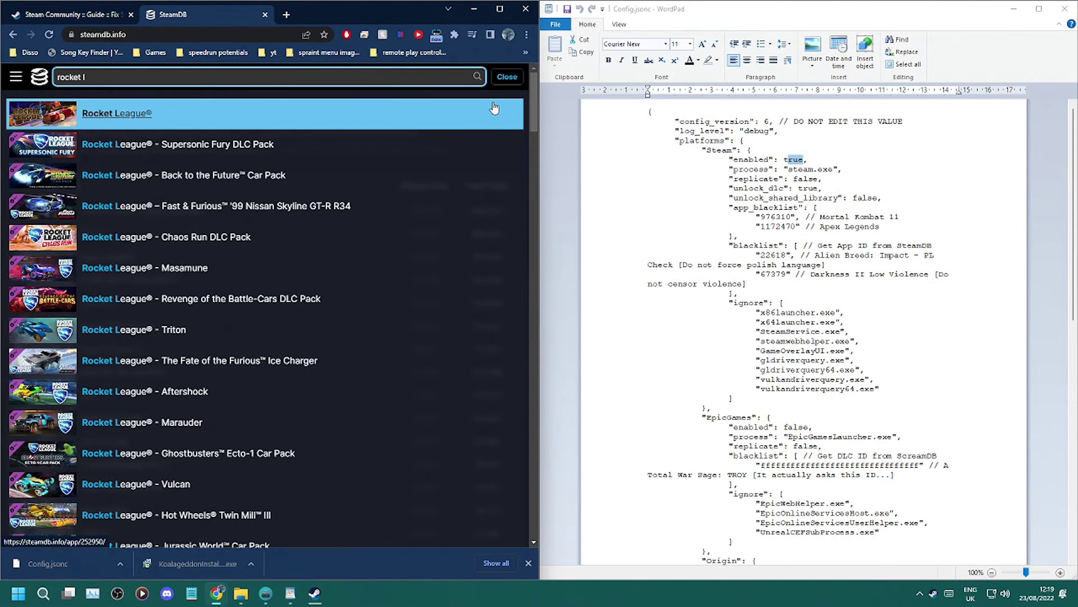
pyautogui.click(329, 120)
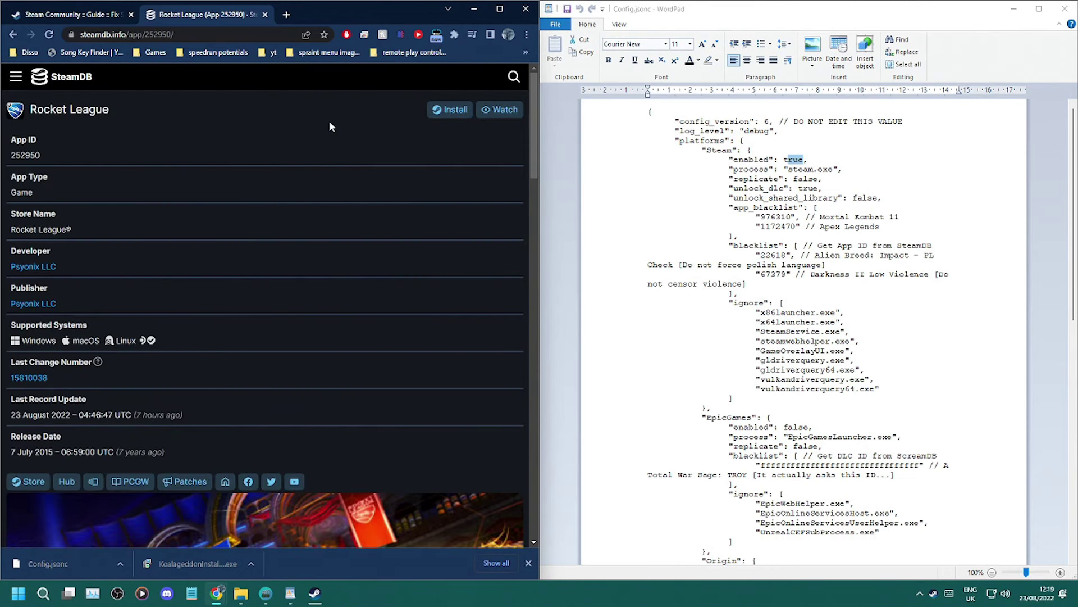
pyautogui.scroll(-7, 329, 122)
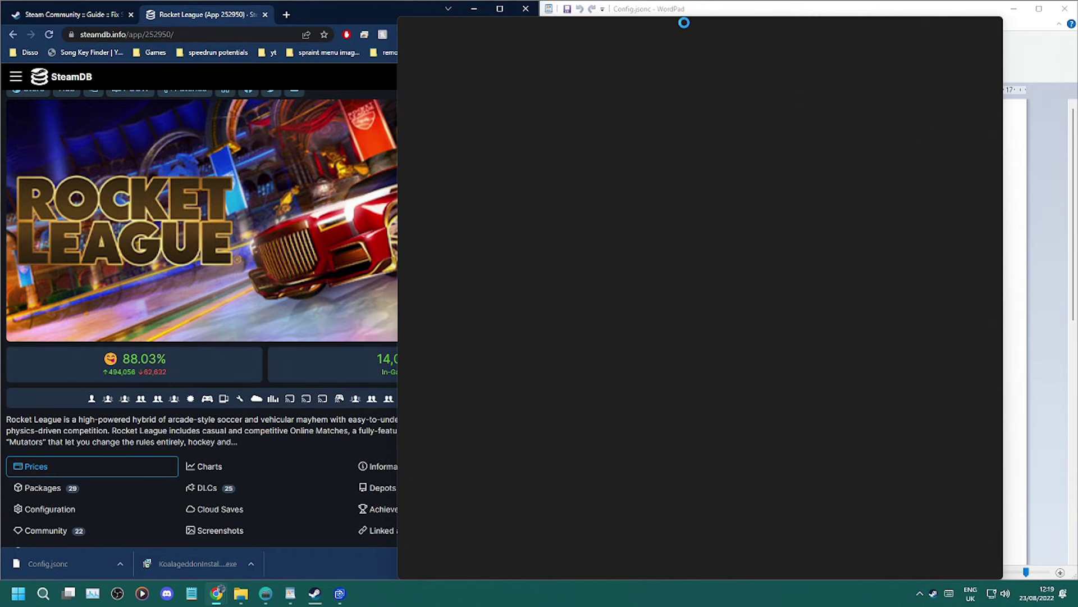
pyautogui.click(384, 21)
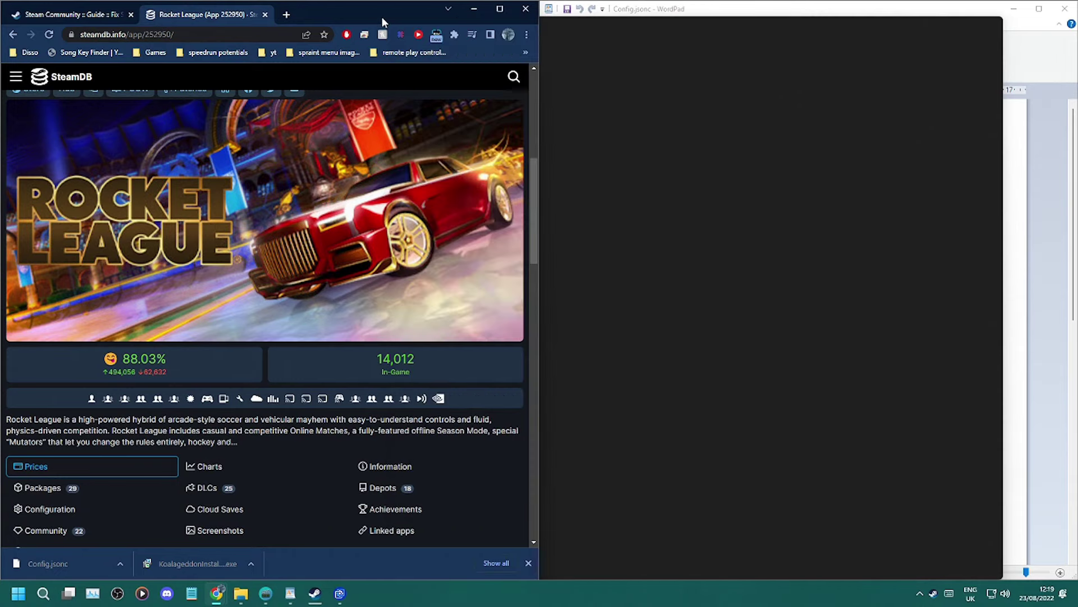
pyautogui.scroll(-5, 313, 281)
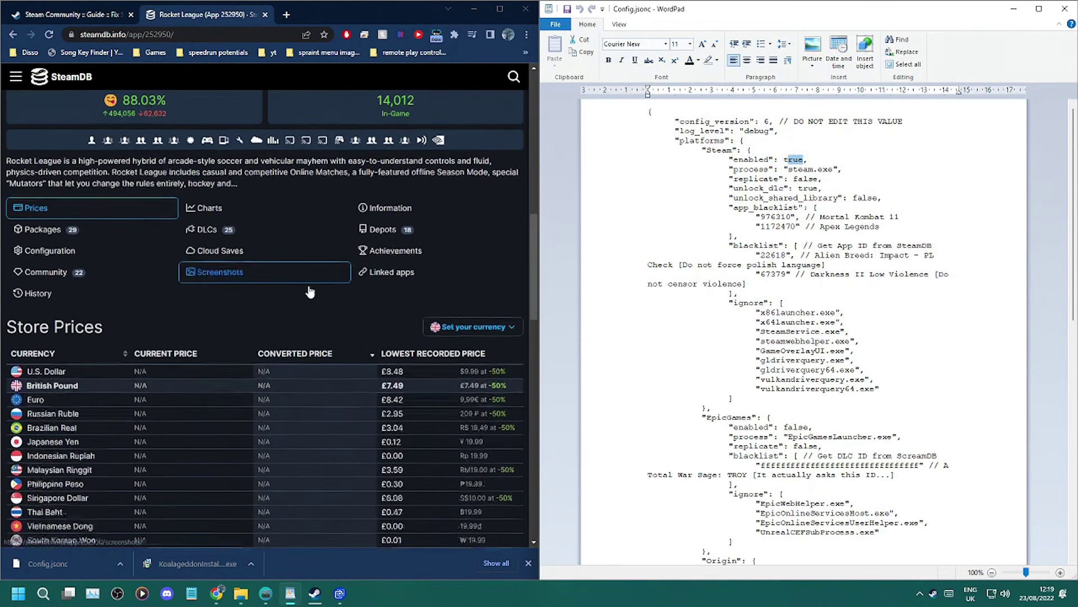
pyautogui.scroll(12, 309, 291)
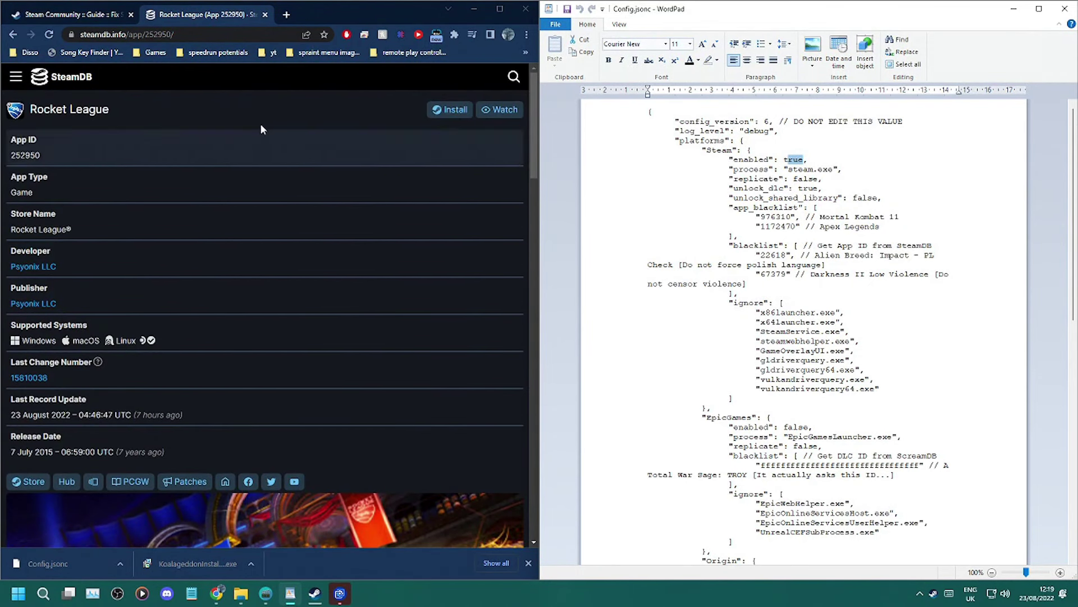
# - Check the guide's exclusion example and copy the "1172470" // Apex Legends line from the app_blacklist in Config.jsonc
pyautogui.click(112, 15)
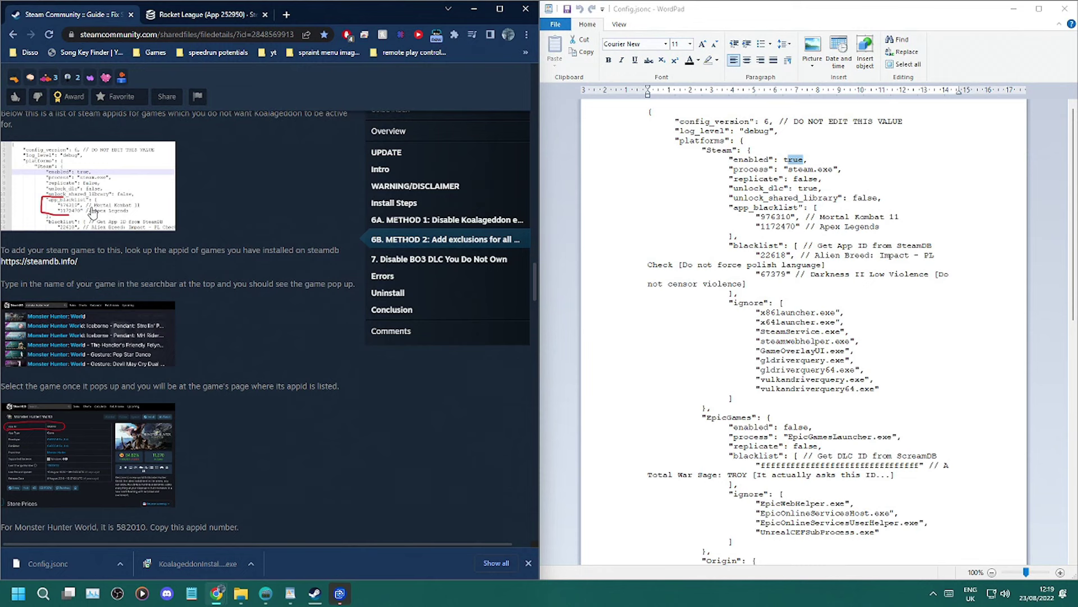
pyautogui.moveTo(758, 226)
pyautogui.mouseDown()
pyautogui.moveTo(881, 226)
pyautogui.moveTo(757, 225)
pyautogui.mouseUp()
pyautogui.click(899, 227)
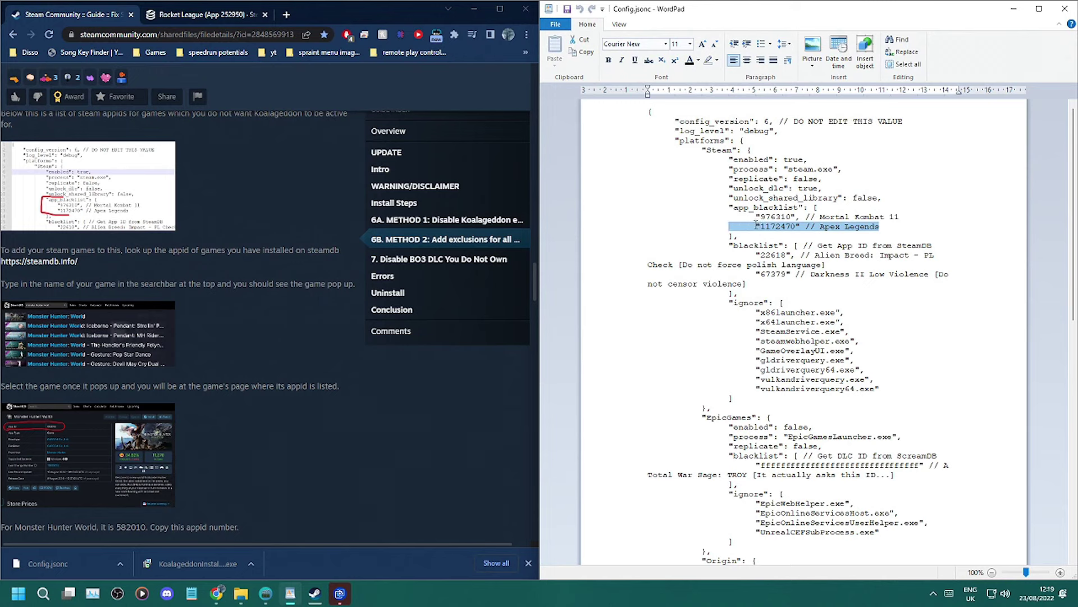
pyautogui.rightClick(757, 225)
pyautogui.click(780, 243)
pyautogui.click(897, 227)
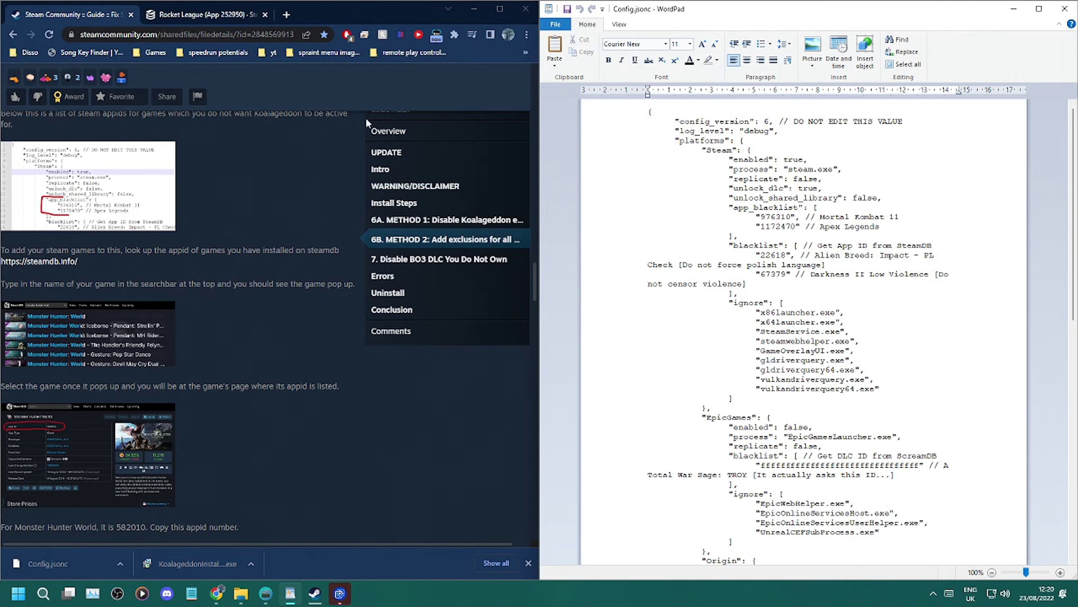
# - Look over the Rocket League page on SteamDB once more and return to the guide
pyautogui.click(205, 14)
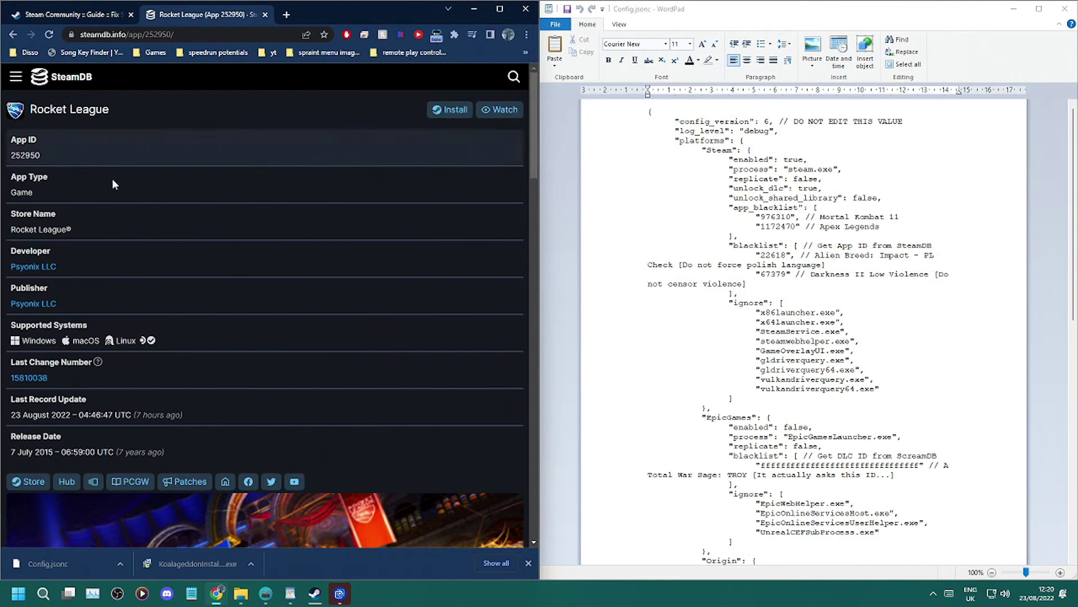
pyautogui.scroll(-5, 118, 191)
pyautogui.scroll(5, 123, 210)
pyautogui.click(90, 15)
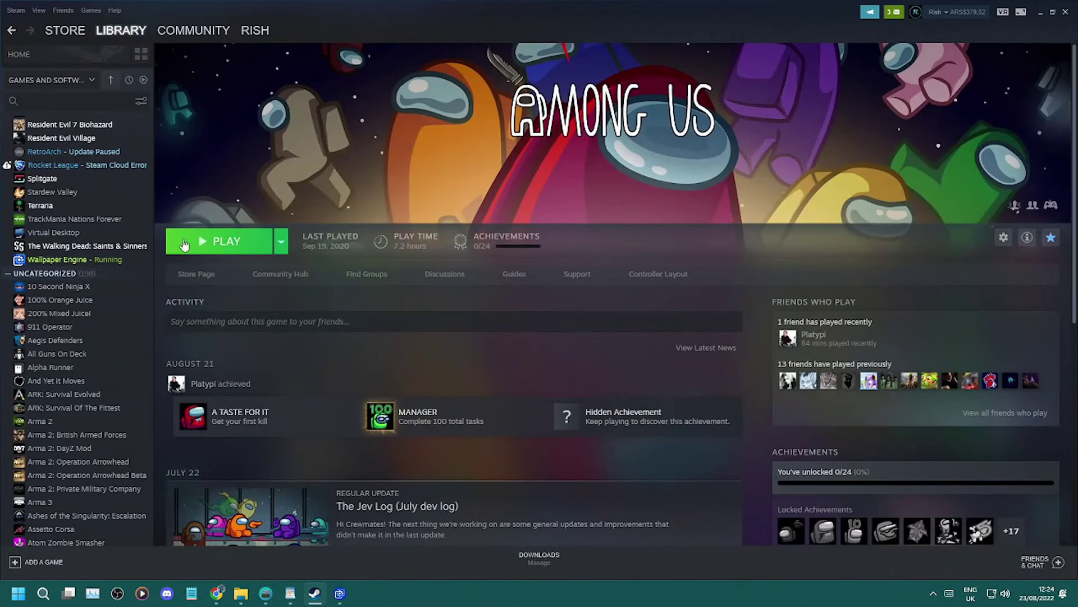
# - Find Call of Duty: Black Ops III among the favorites in the Steam library and open its properties
pyautogui.scroll(-3, 64, 358)
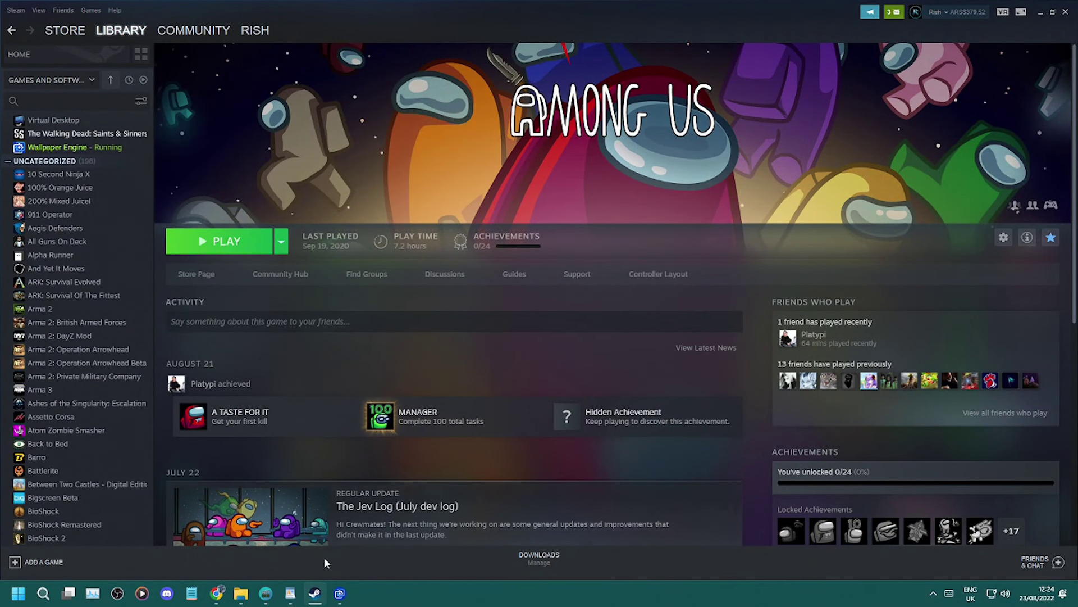
pyautogui.scroll(10, 74, 427)
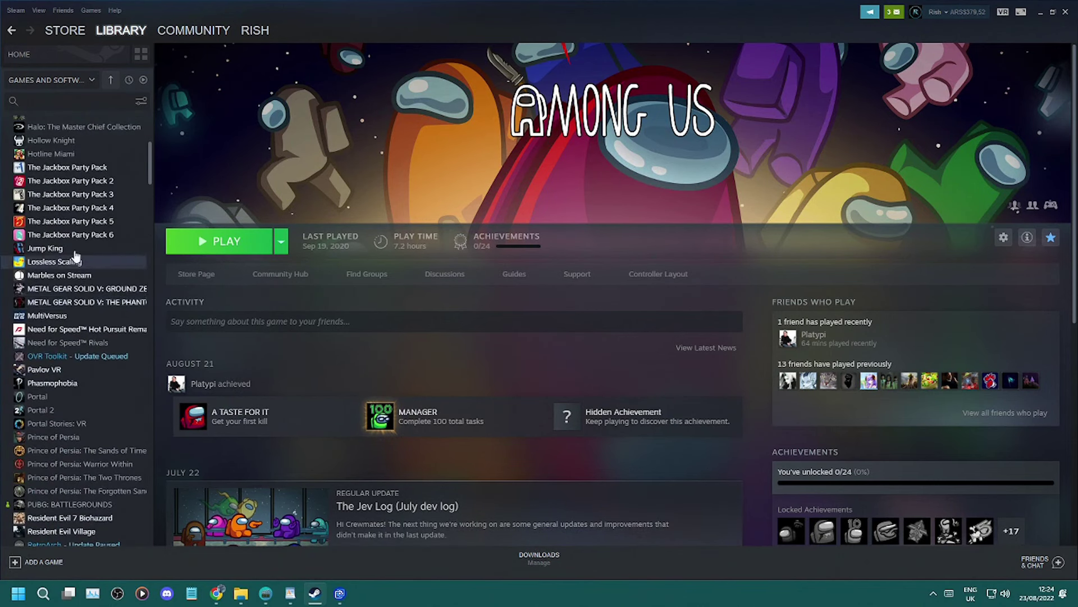
pyautogui.scroll(5, 74, 298)
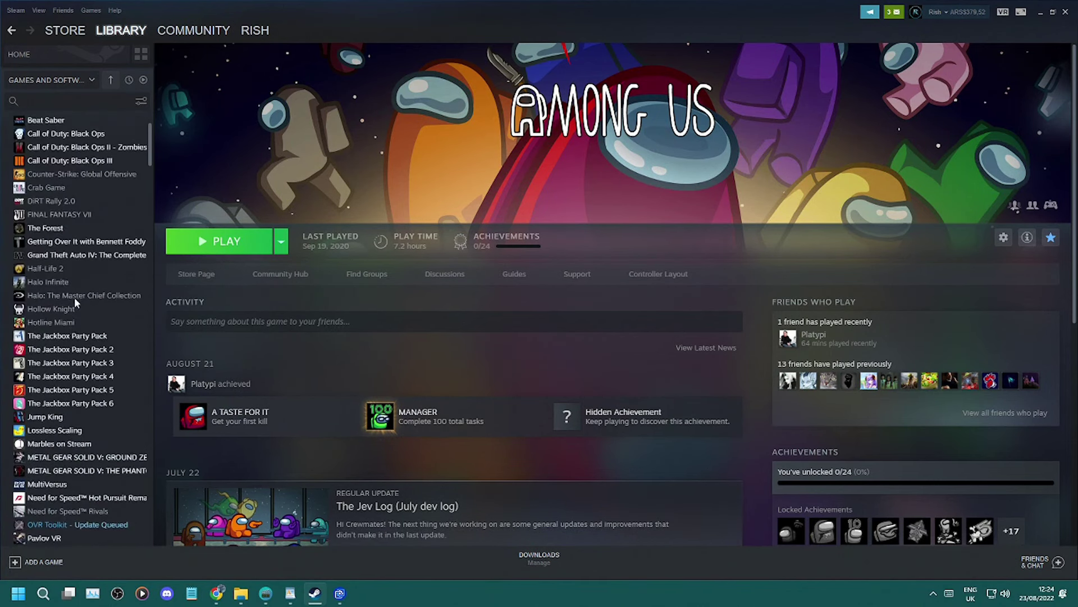
pyautogui.rightClick(69, 218)
pyautogui.click(129, 291)
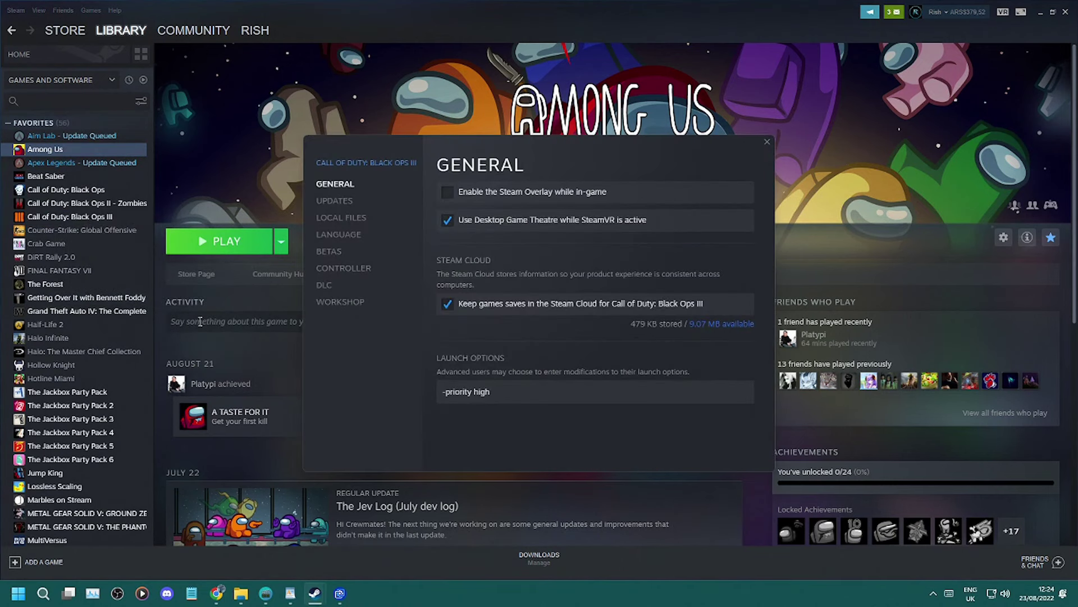
# - Look through the Black Ops III property pages, check which DLC is ticked for installation, and close the properties
pyautogui.click(351, 202)
pyautogui.click(351, 219)
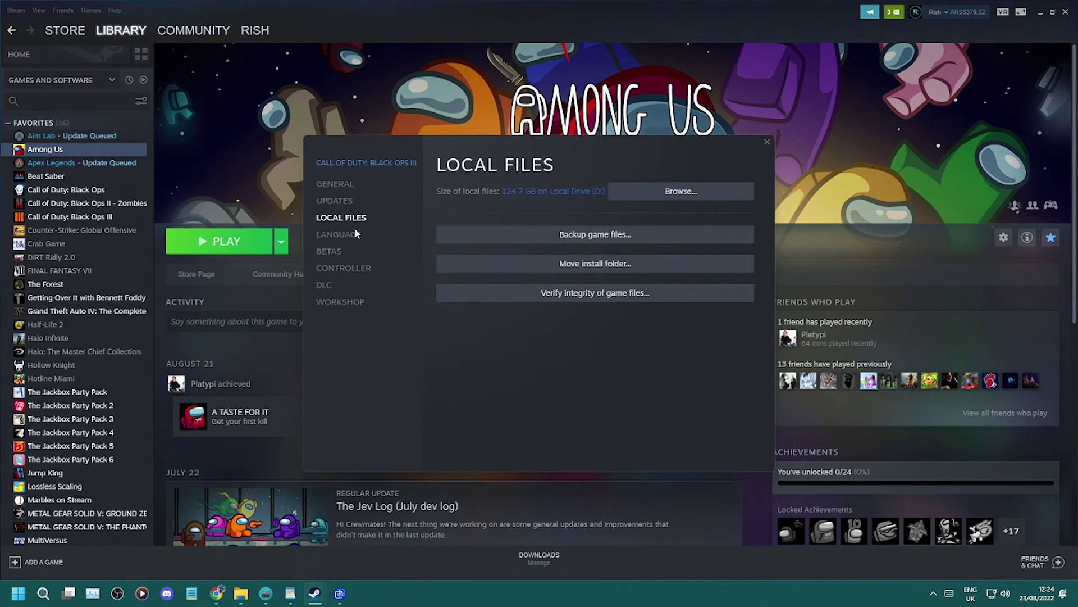
pyautogui.click(356, 236)
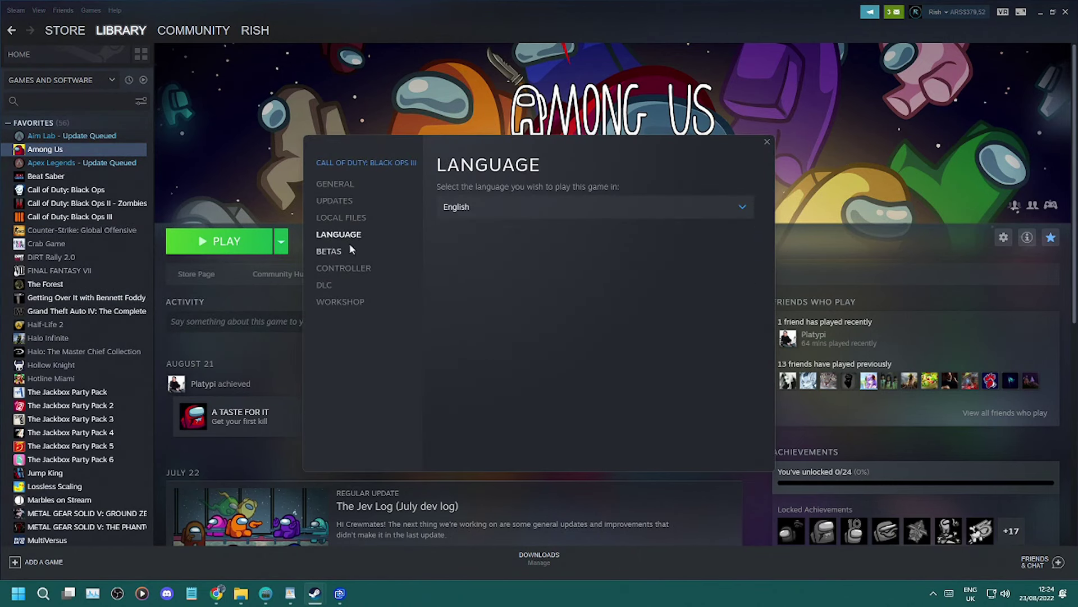
pyautogui.click(331, 285)
pyautogui.scroll(-5, 613, 354)
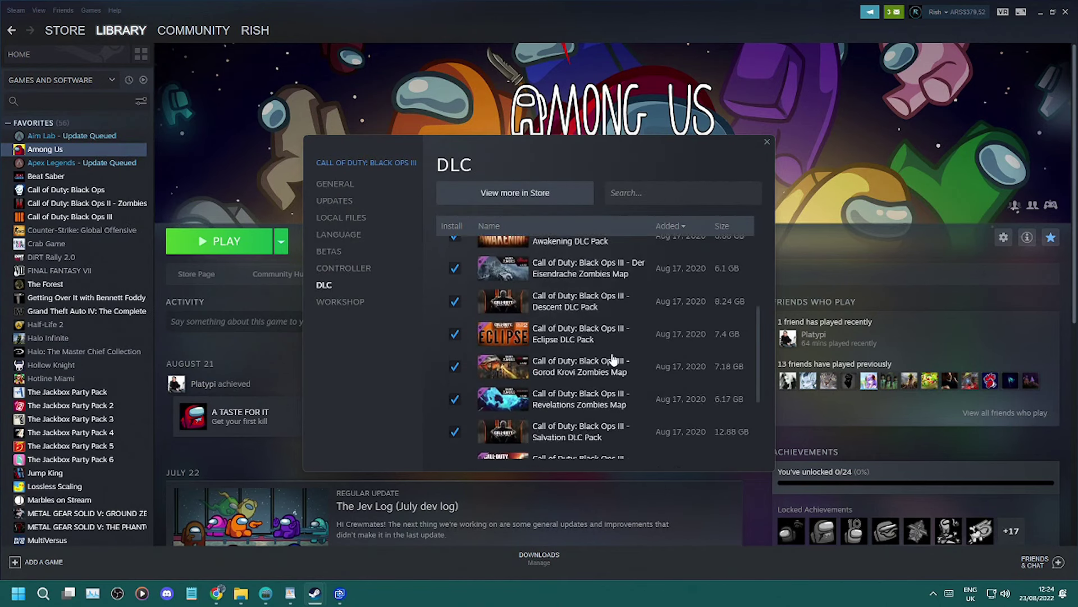
pyautogui.scroll(-2, 615, 366)
pyautogui.press('Escape')
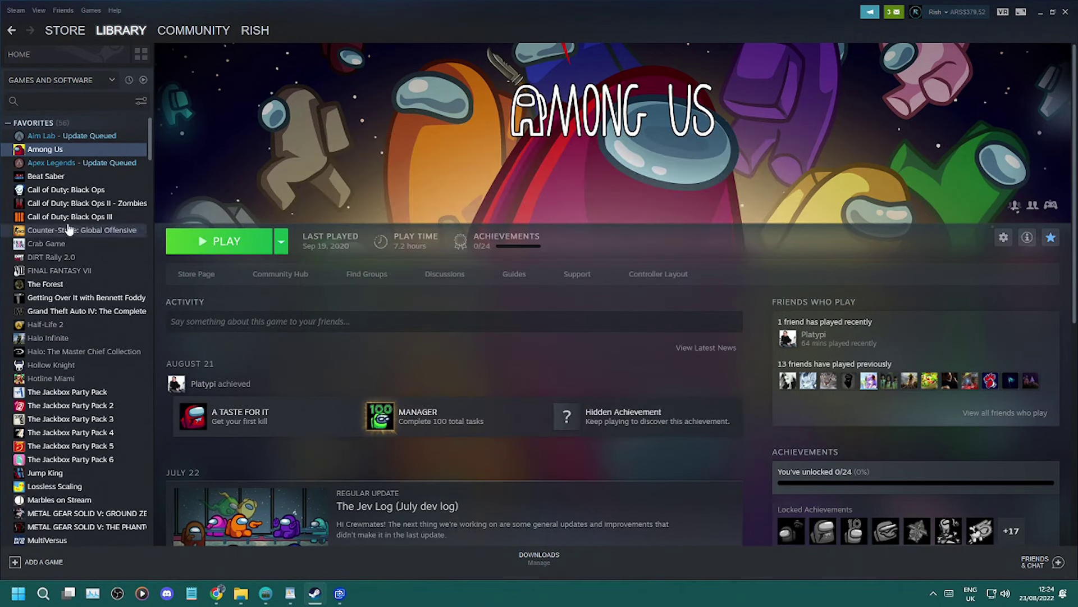
# - Reopen the Black Ops III properties and review the full DLC list, including the zombies maps and Season Pass
pyautogui.rightClick(74, 219)
pyautogui.click(130, 290)
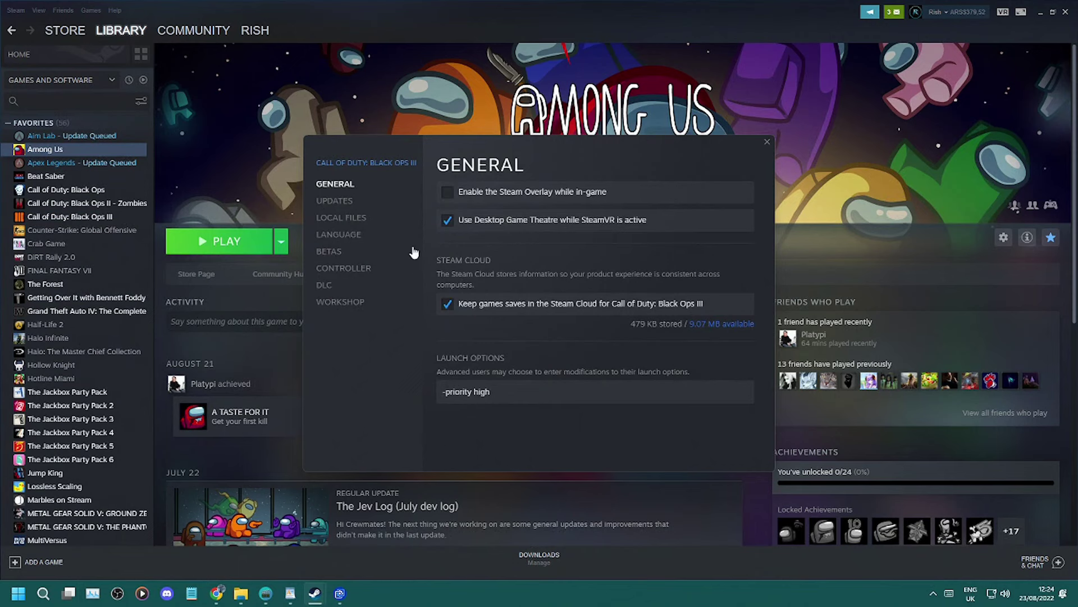
pyautogui.click(356, 202)
pyautogui.click(355, 219)
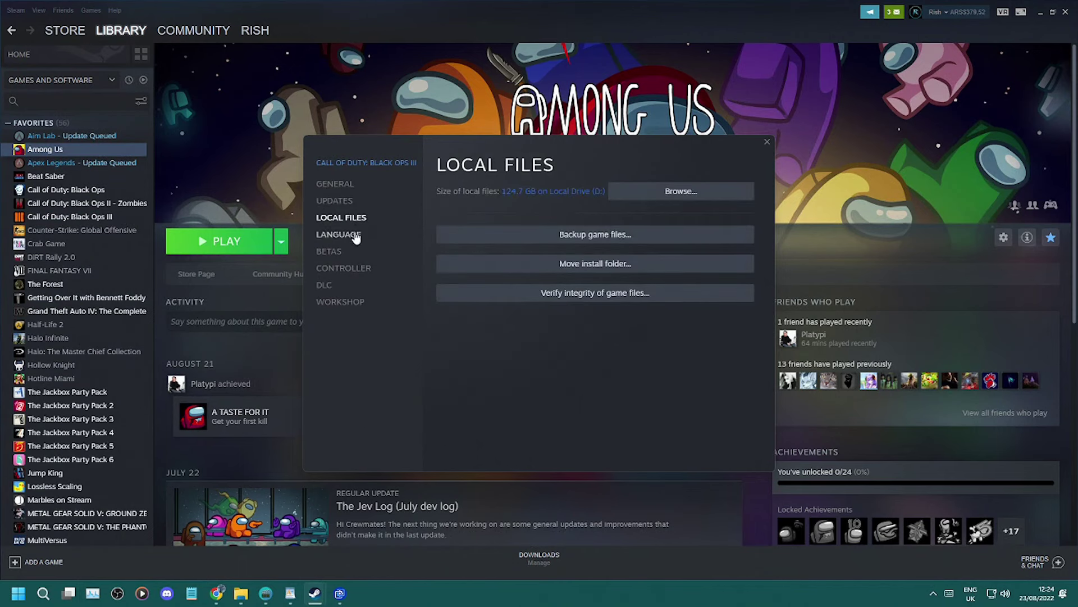
pyautogui.click(356, 236)
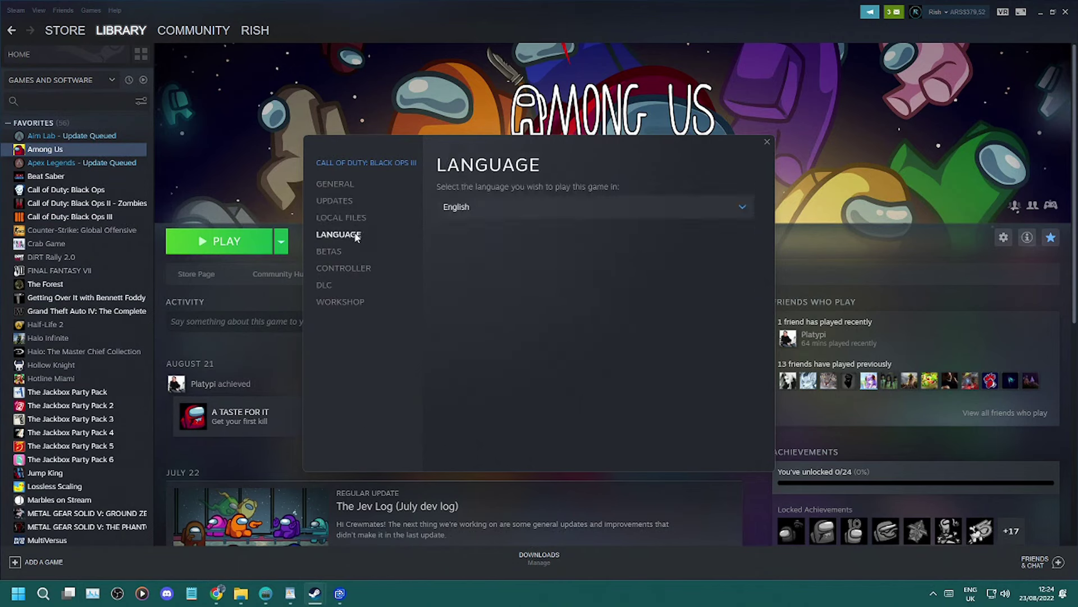
pyautogui.click(331, 286)
pyautogui.scroll(-5, 615, 367)
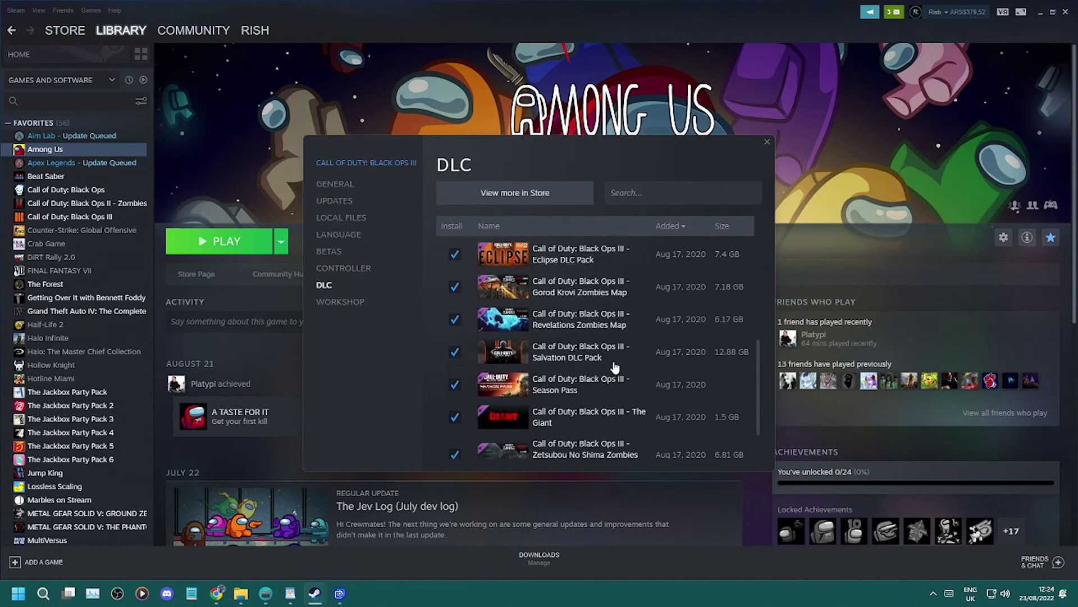
pyautogui.scroll(-1, 615, 367)
pyautogui.scroll(3, 615, 435)
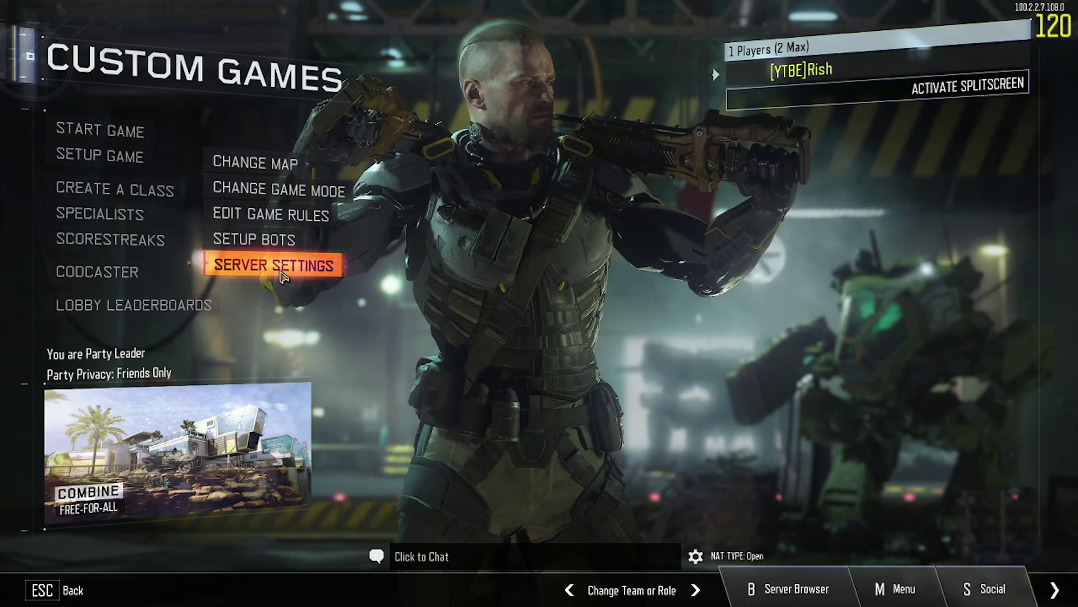
# - Switch to Black Ops III, browse the Standard maps in the custom game's map selection, and leave the list
pyautogui.click(281, 169)
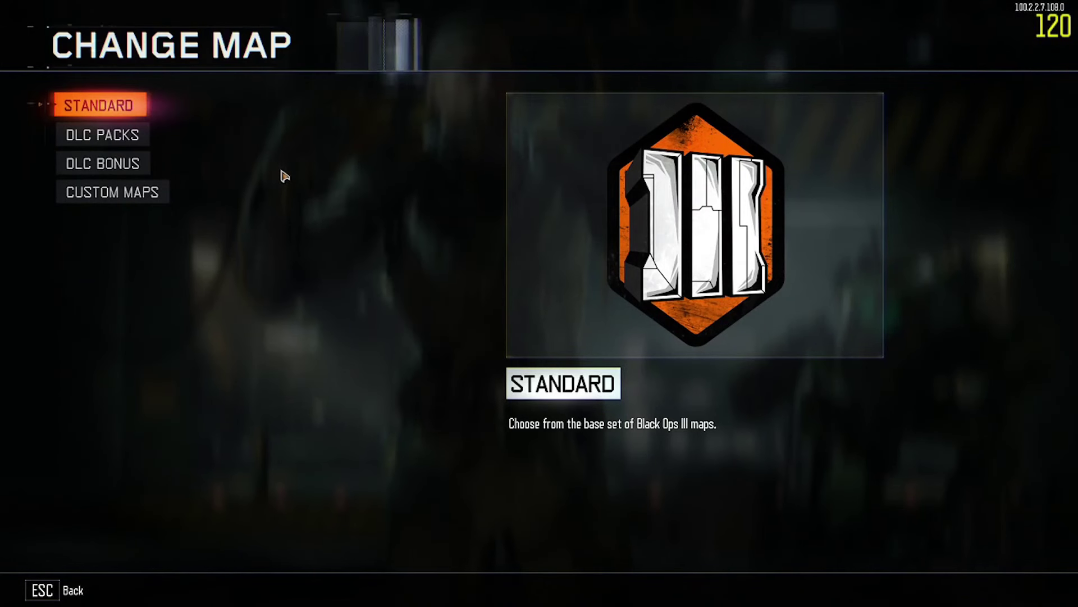
pyautogui.click(115, 109)
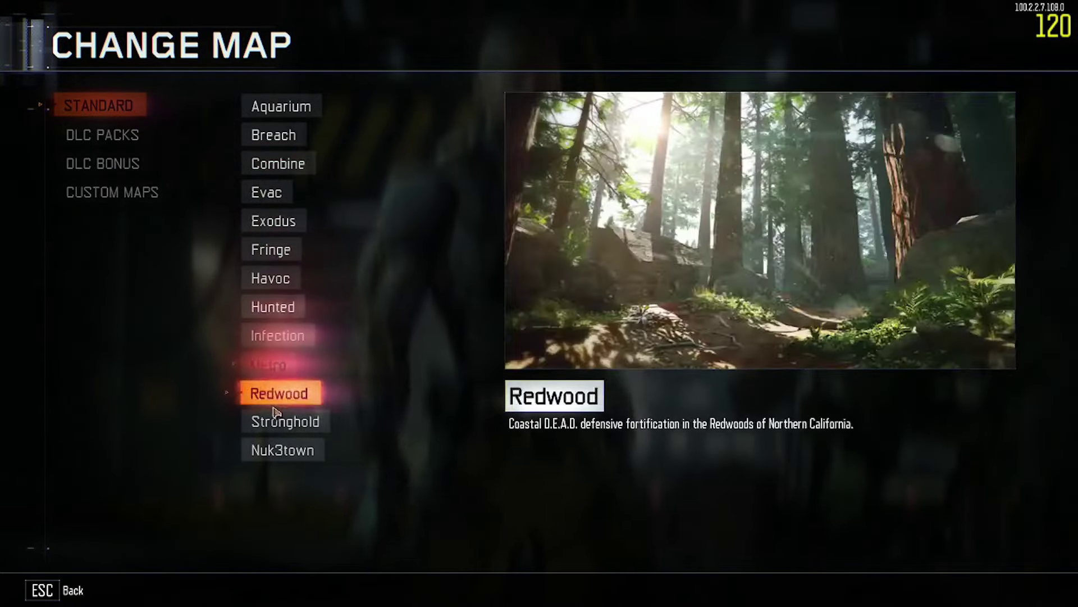
pyautogui.press('Escape')
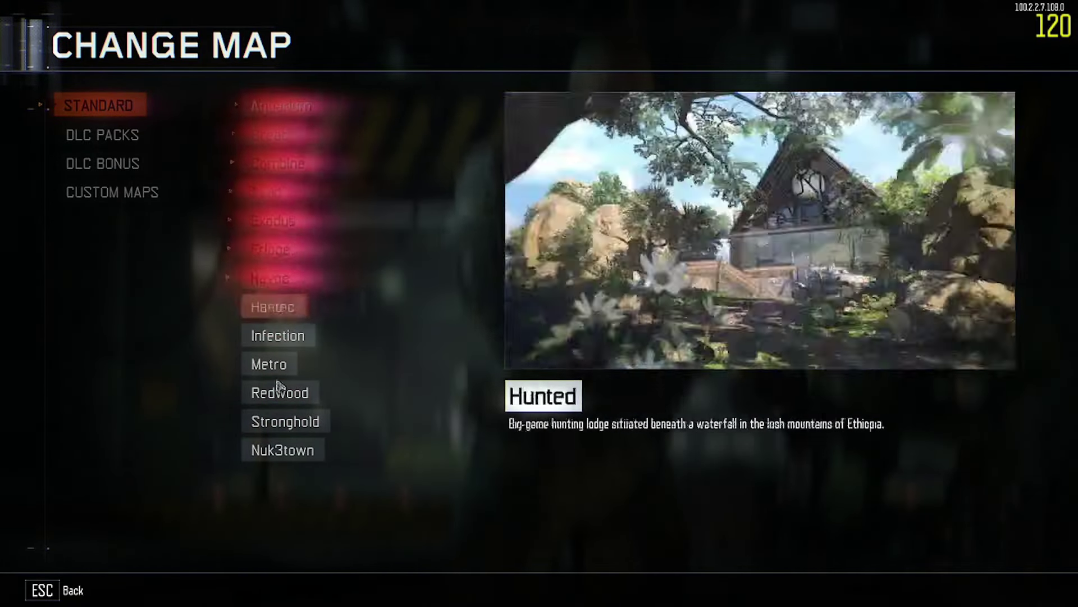